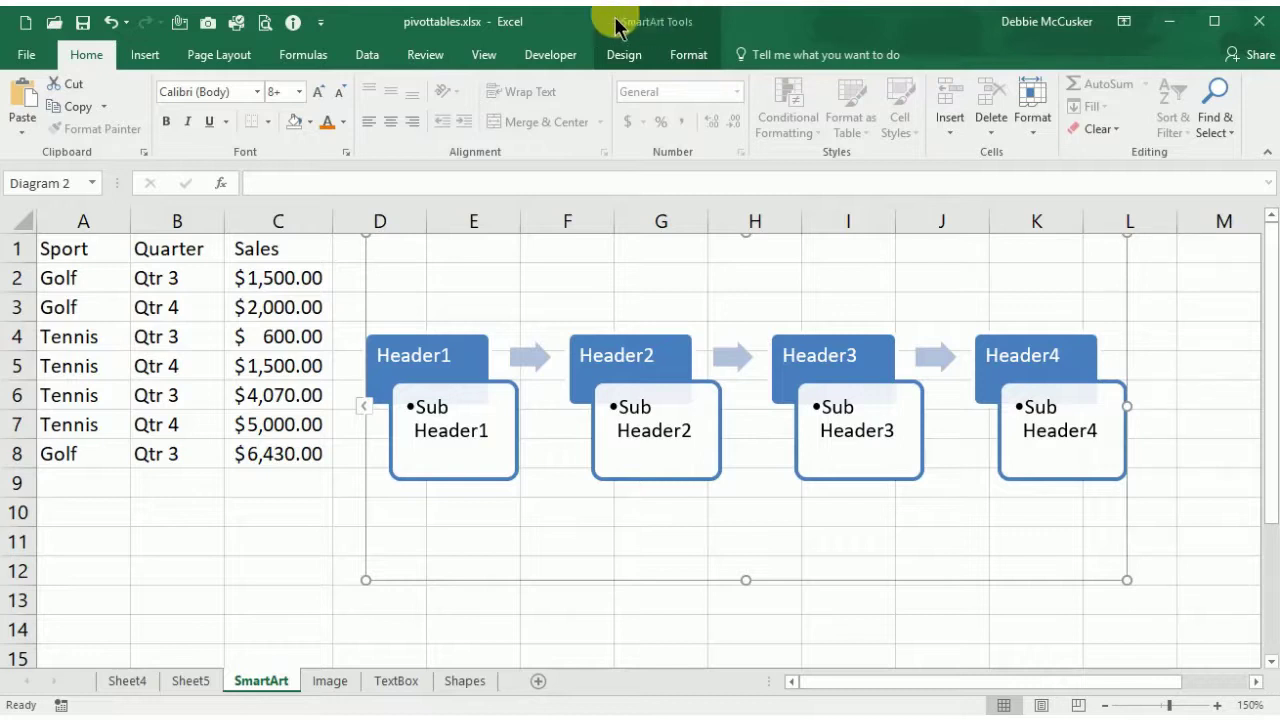
- Check the SmartArt Design and Format options for the process diagram, ending on Design
left_click(622, 54)
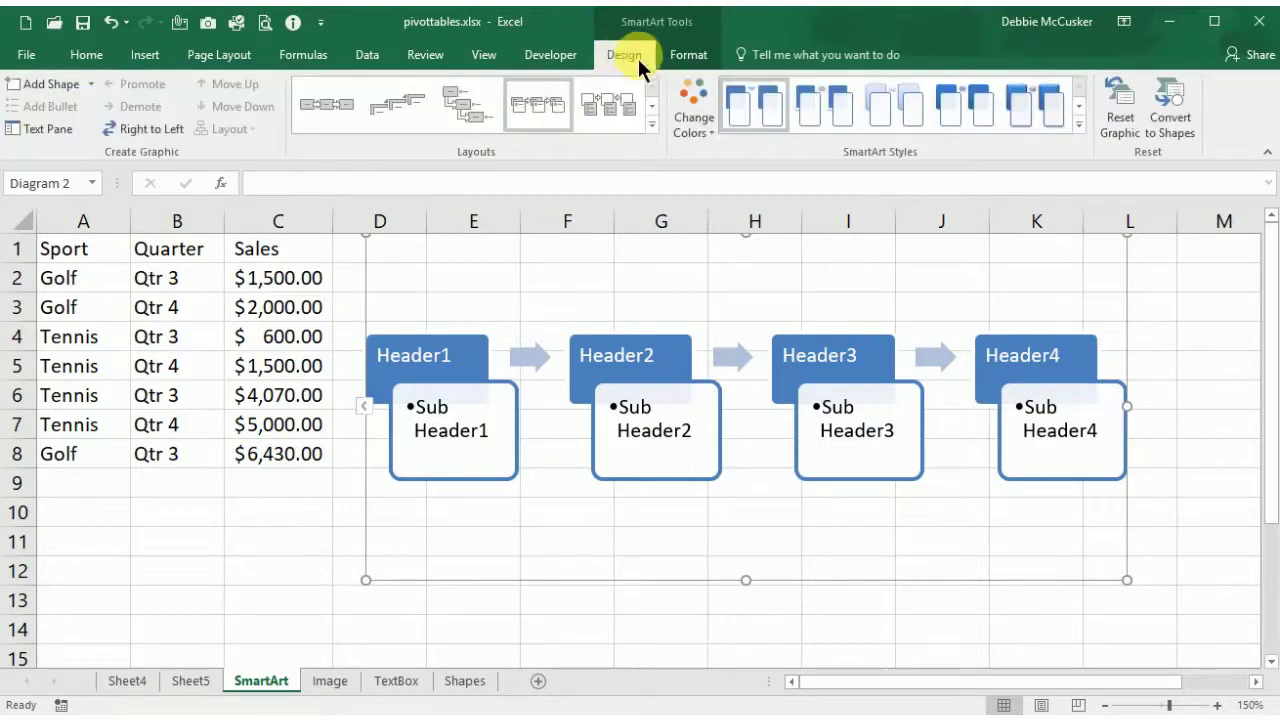
left_click(680, 53)
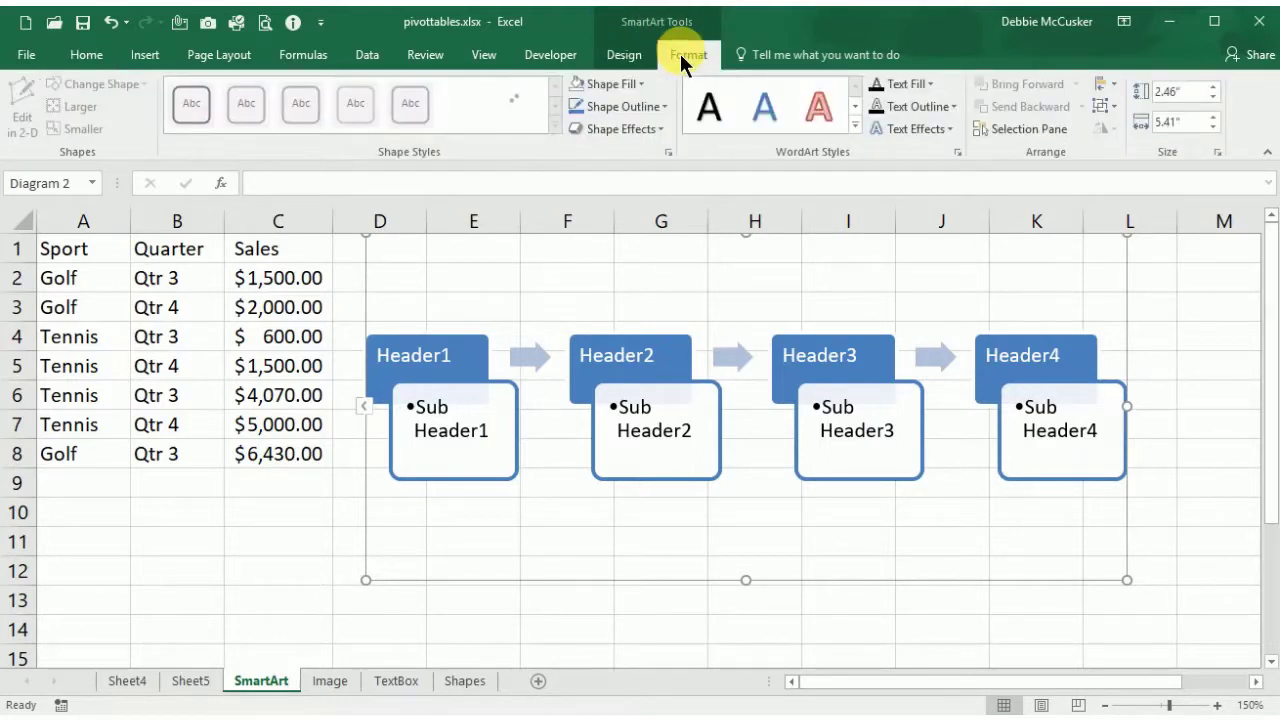
left_click(622, 57)
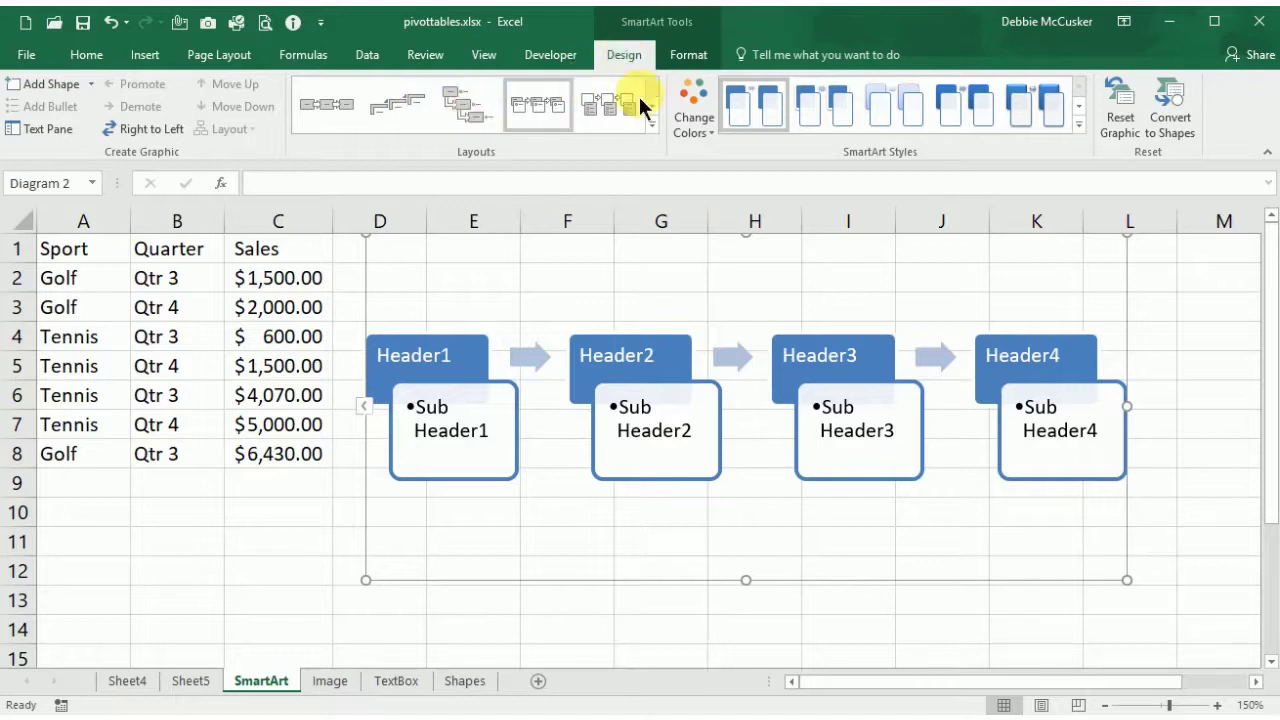
- Apply the Colorful colour scheme and a glossy bevelled SmartArt style to the diagram
left_click(711, 134)
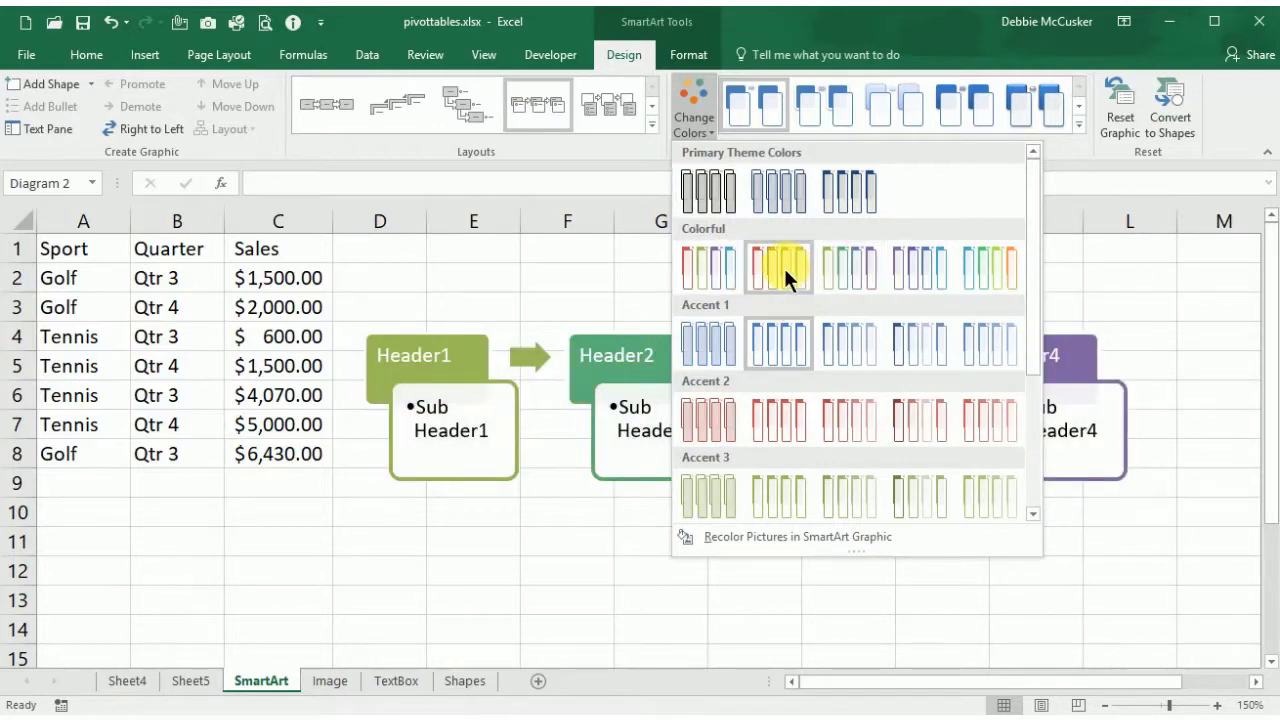
left_click(846, 270)
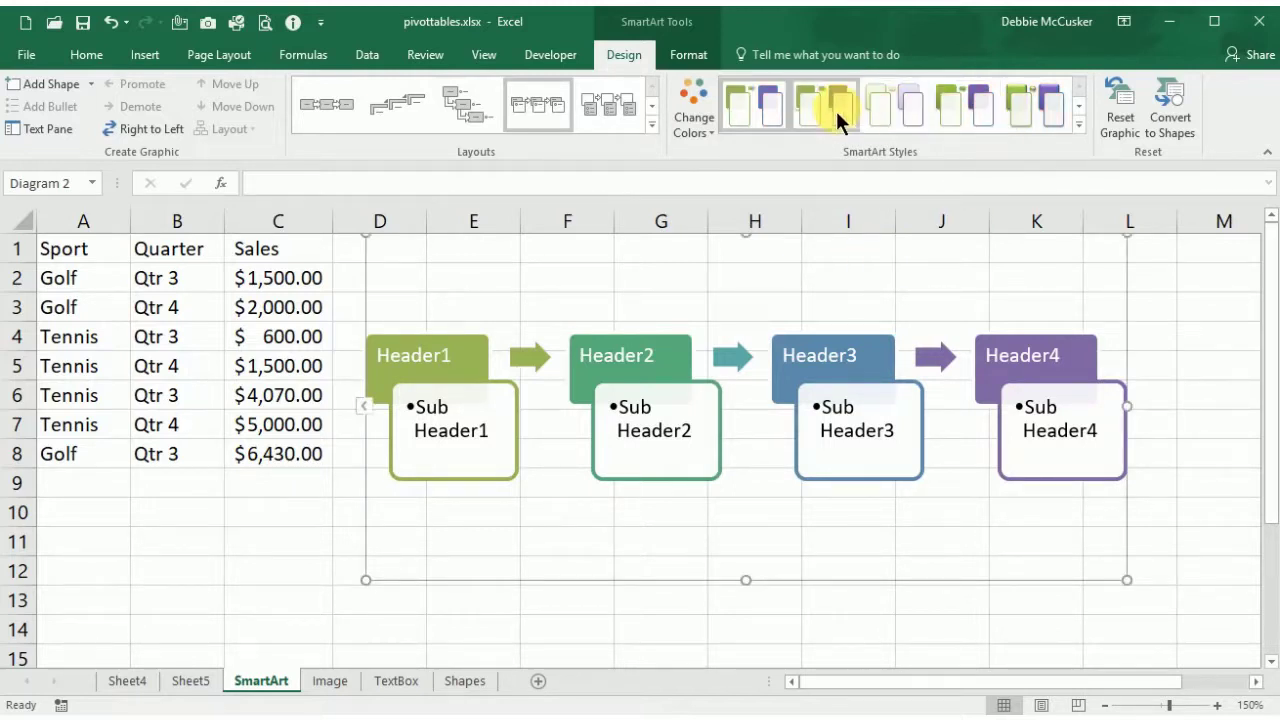
left_click(902, 114)
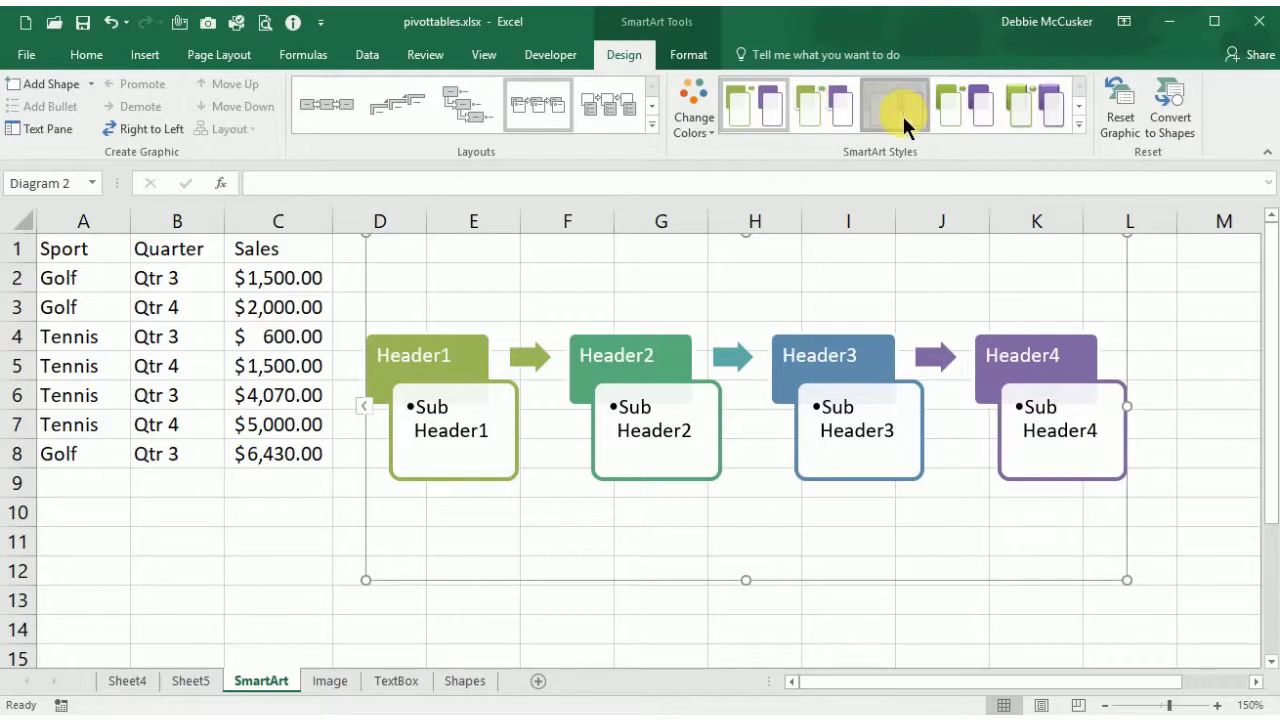
left_click(958, 110)
left_click(1026, 112)
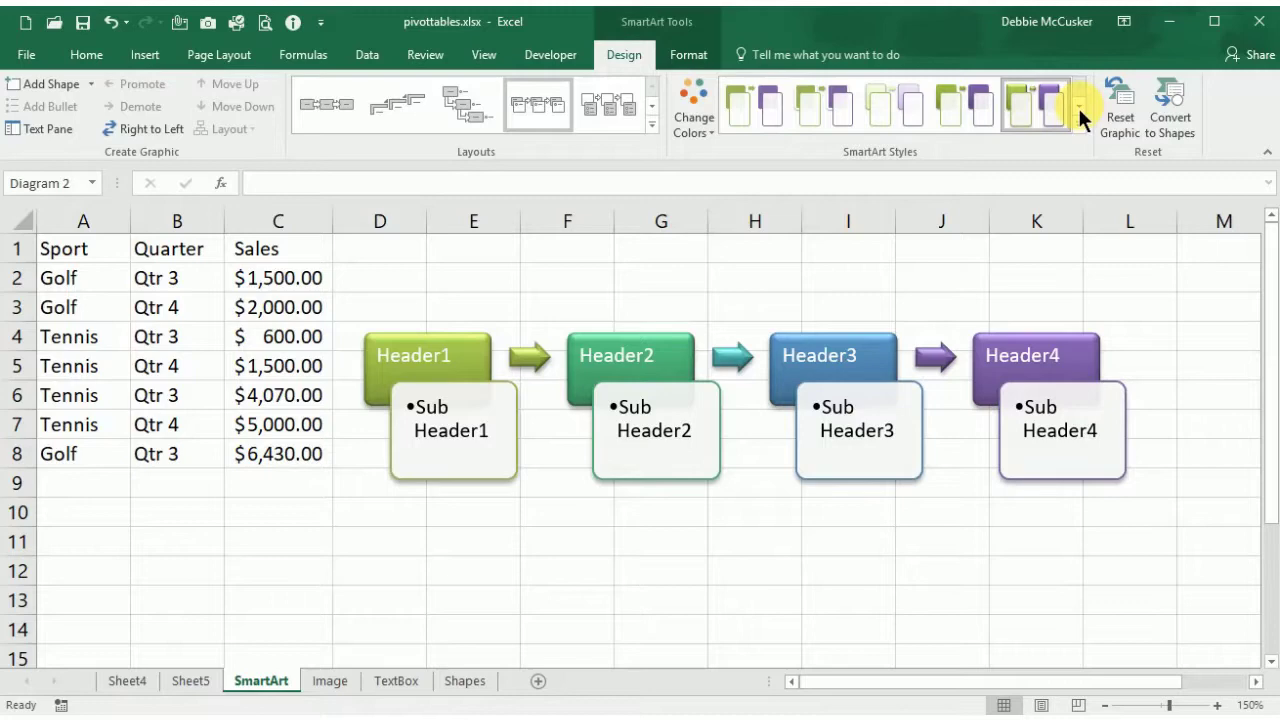
- Preview more SmartArt styles, including 3-D cube and perspective, then return to the first row
left_click(1078, 106)
left_click(1060, 118)
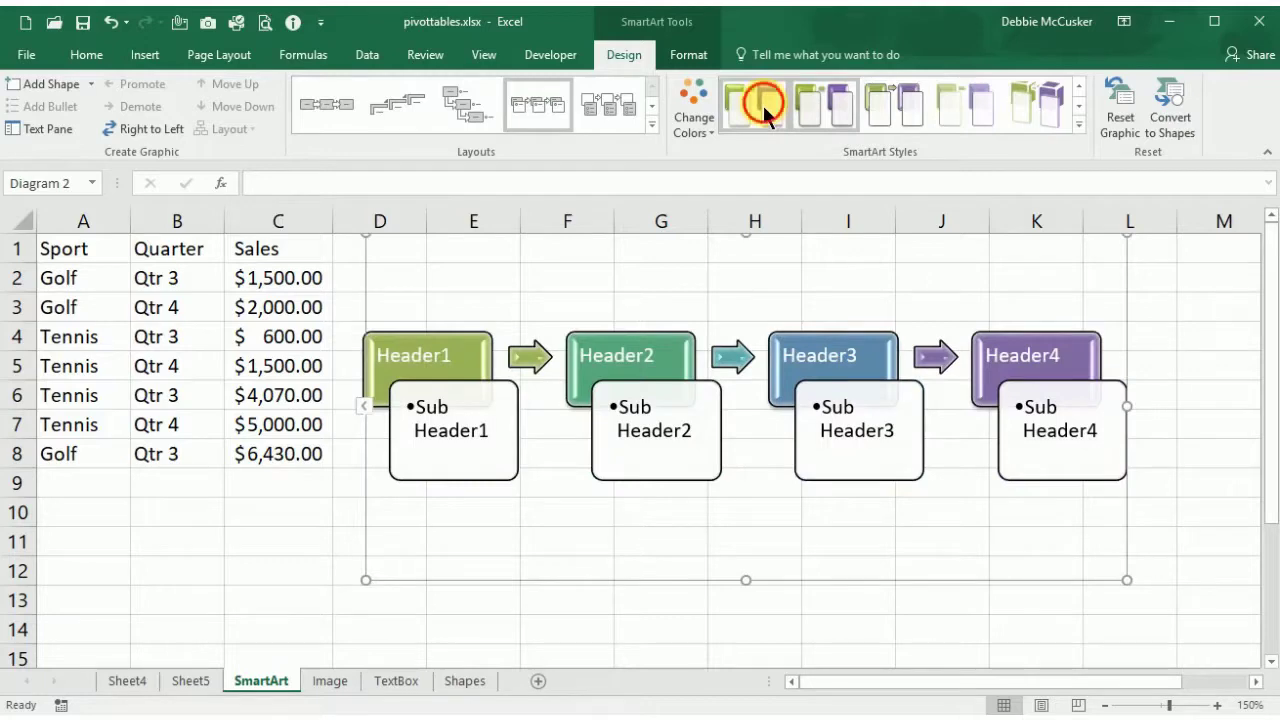
left_click(763, 105)
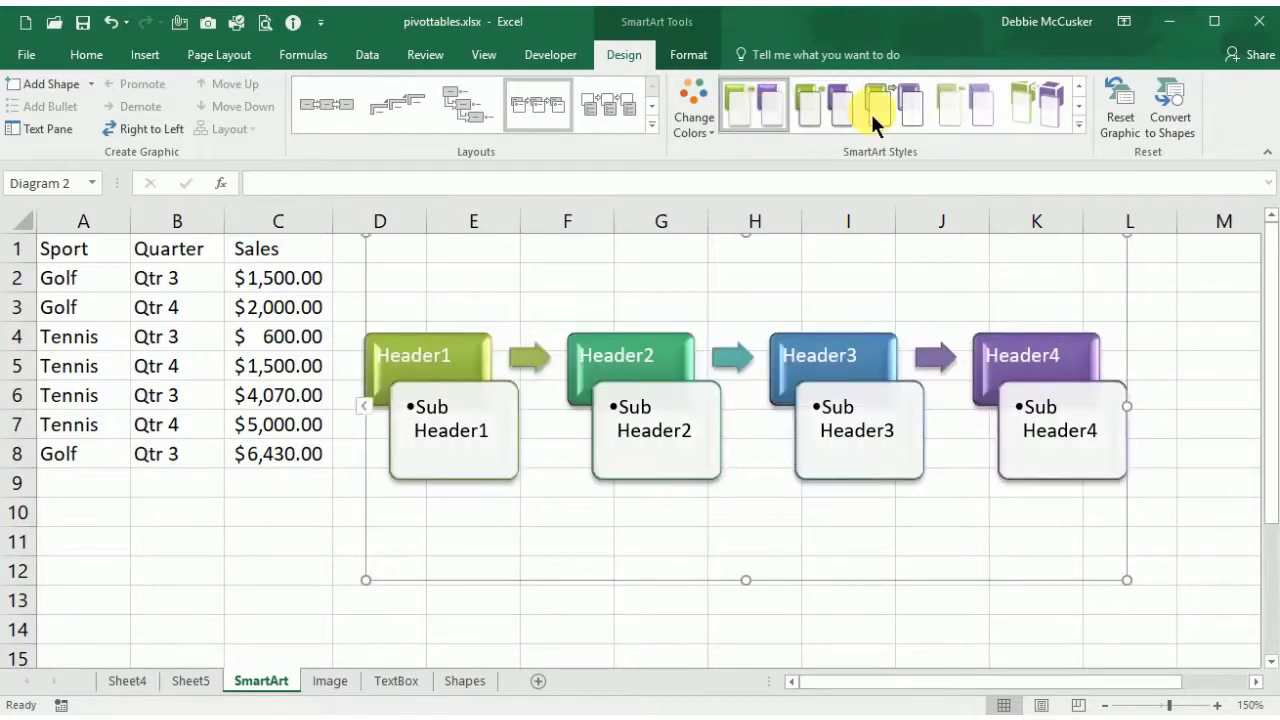
left_click(1079, 104)
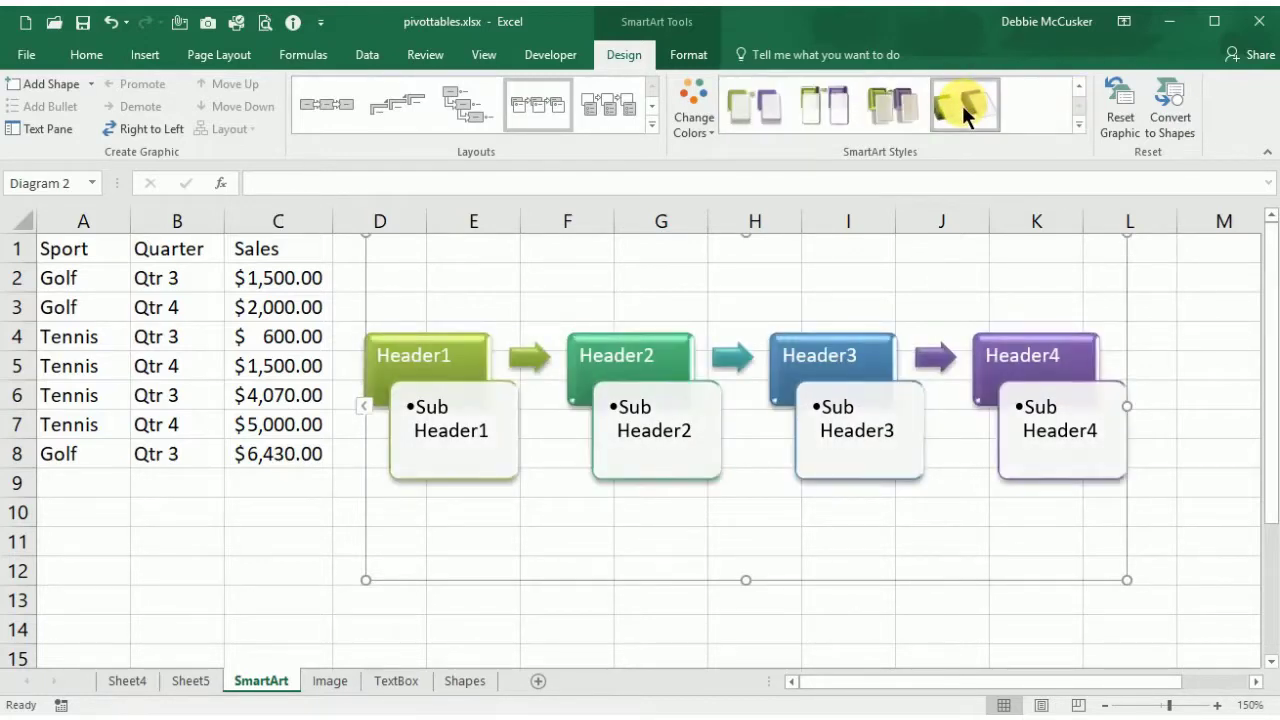
left_click(965, 113)
left_click(1079, 87)
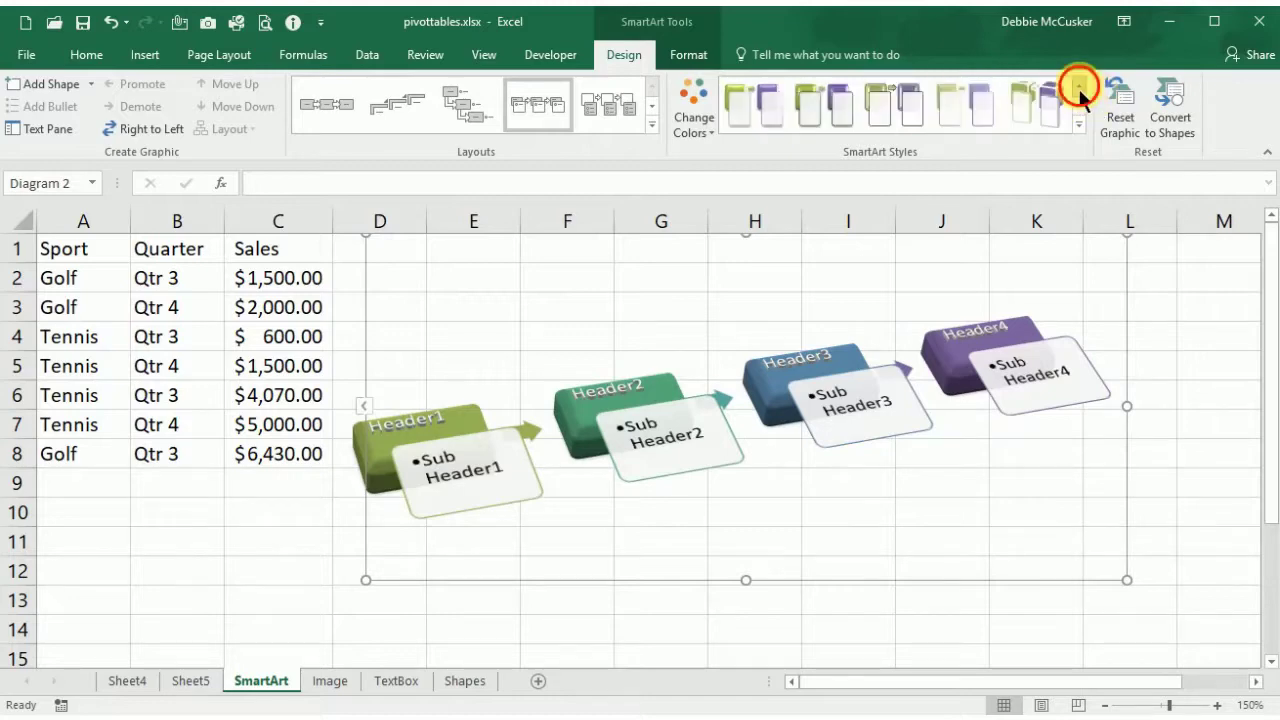
- Try a dark blue fill on the diagram background, then set it to No Fill
left_click(686, 59)
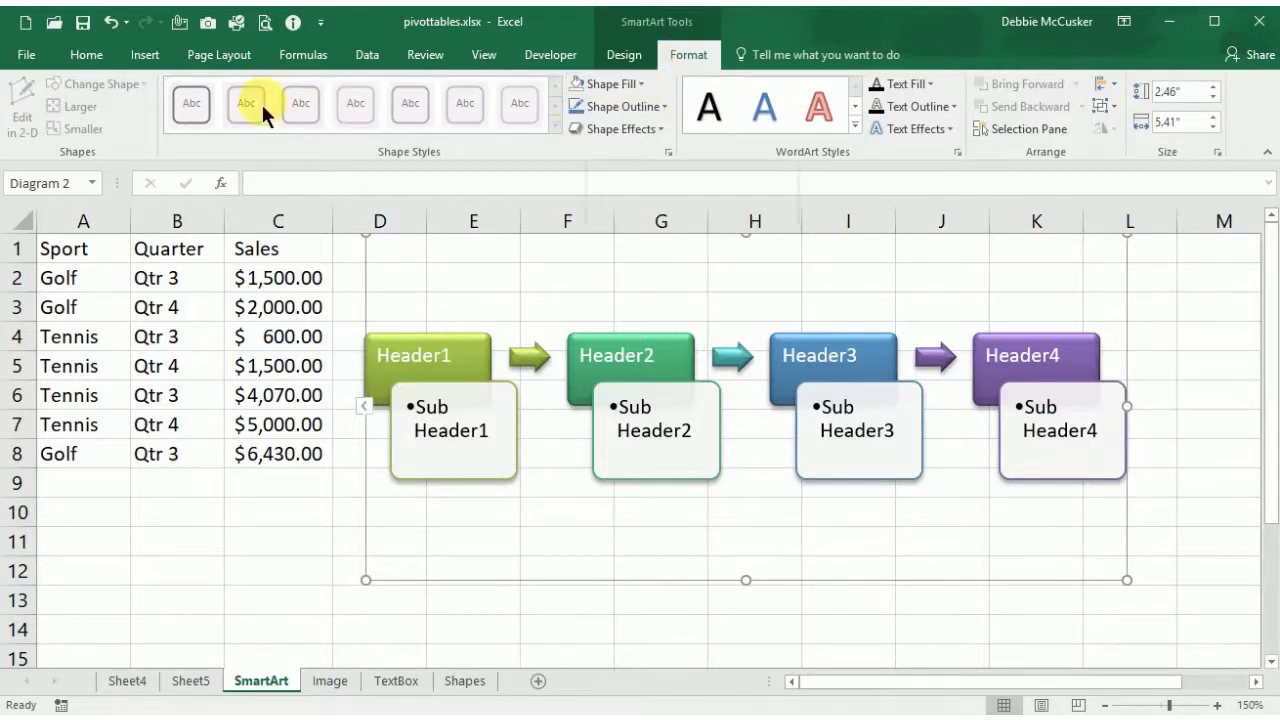
left_click(641, 85)
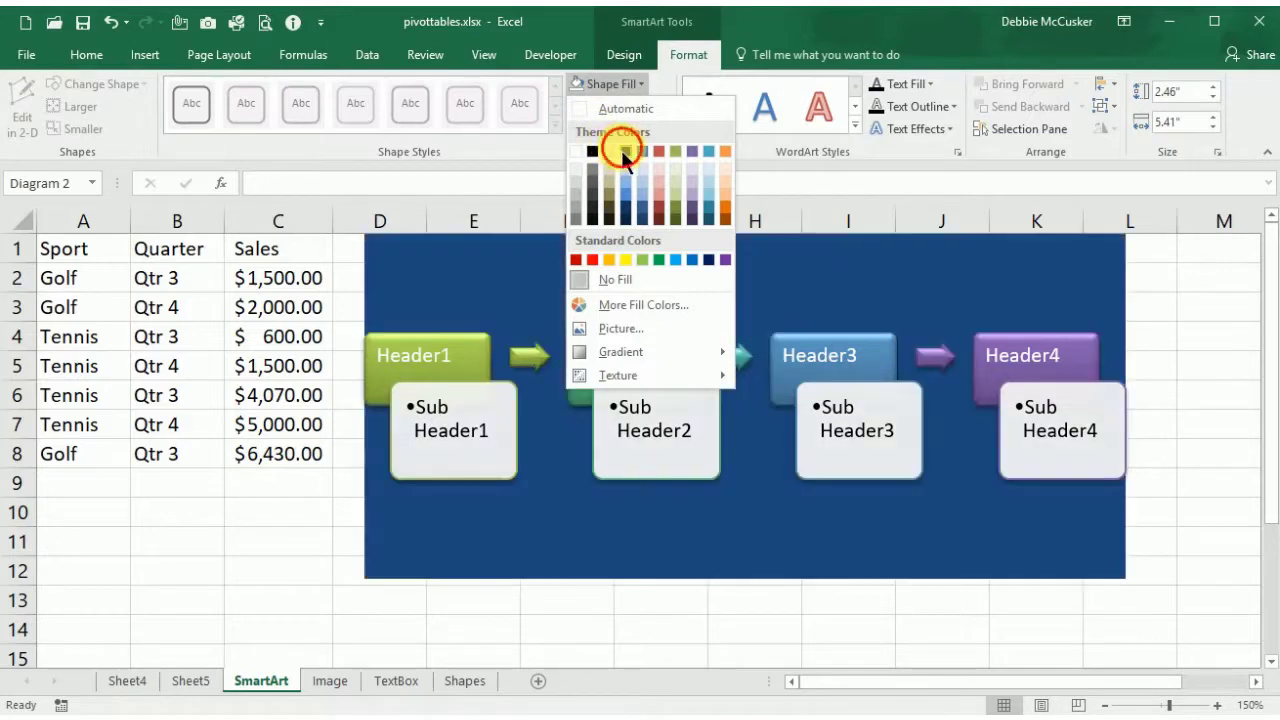
left_click(622, 150)
left_click(640, 86)
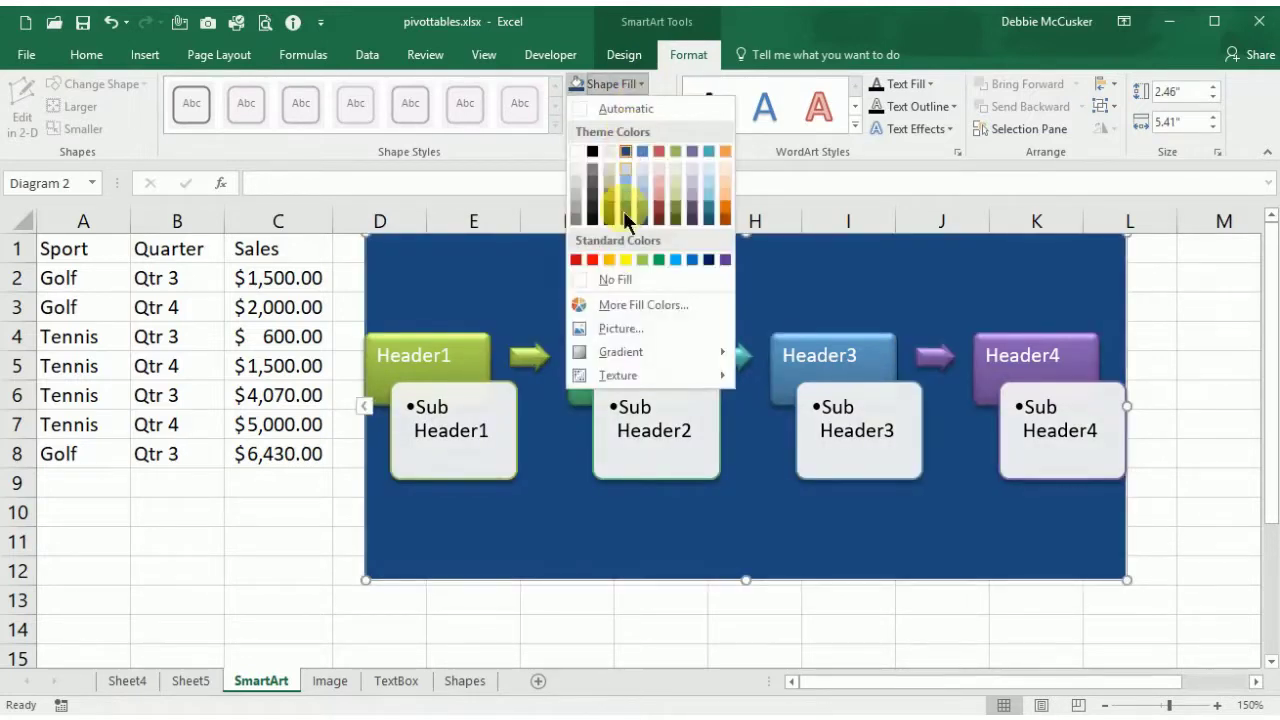
left_click(626, 276)
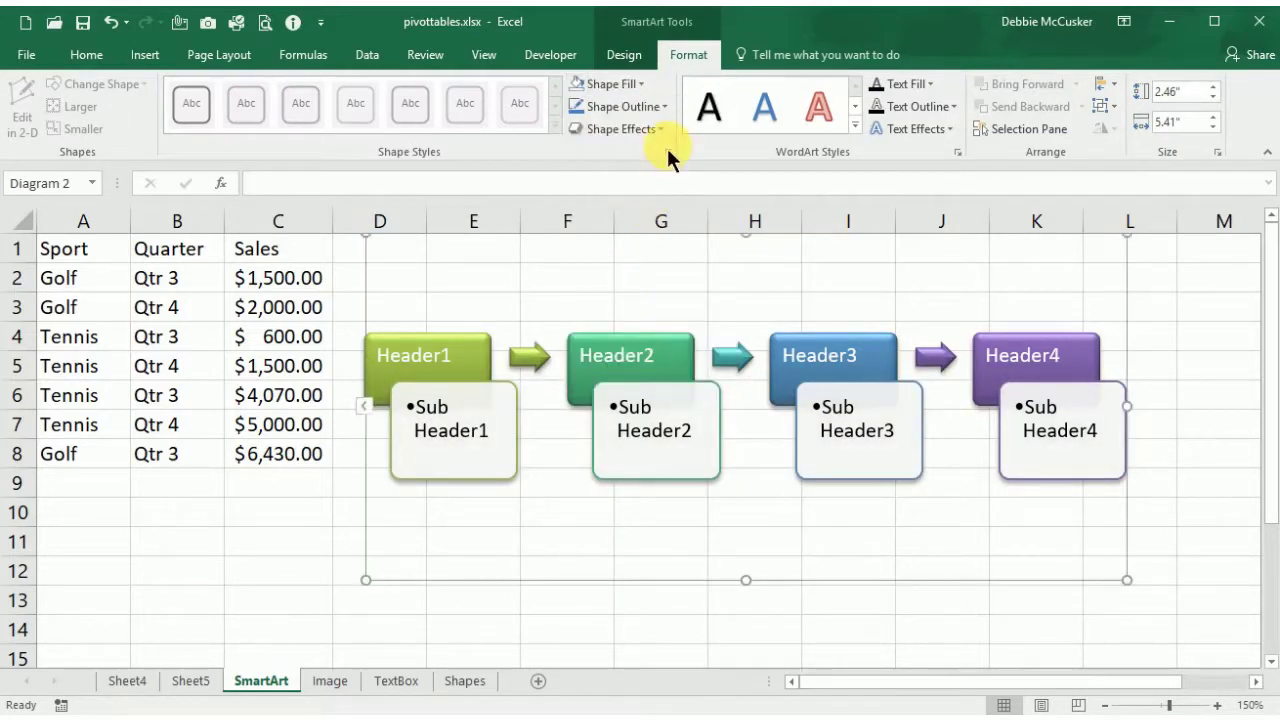
- Give the diagram frame a dark outline, then reopen the outline colours
left_click(664, 107)
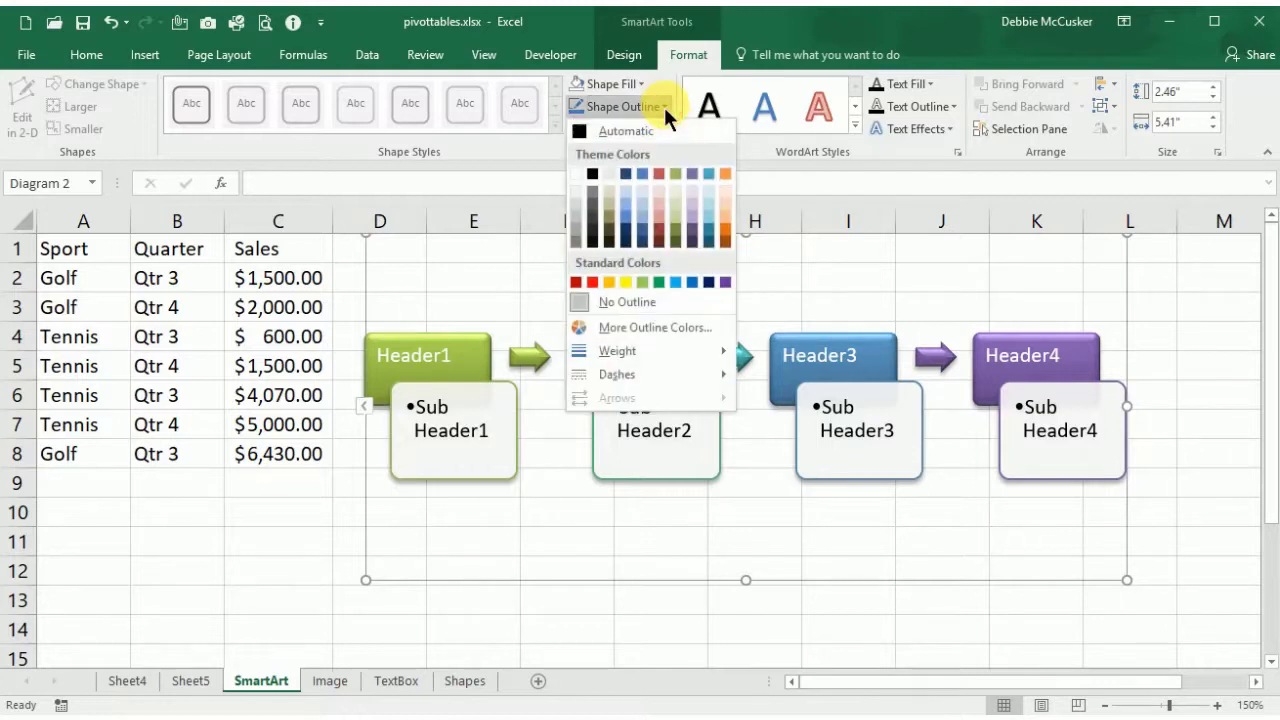
left_click(697, 233)
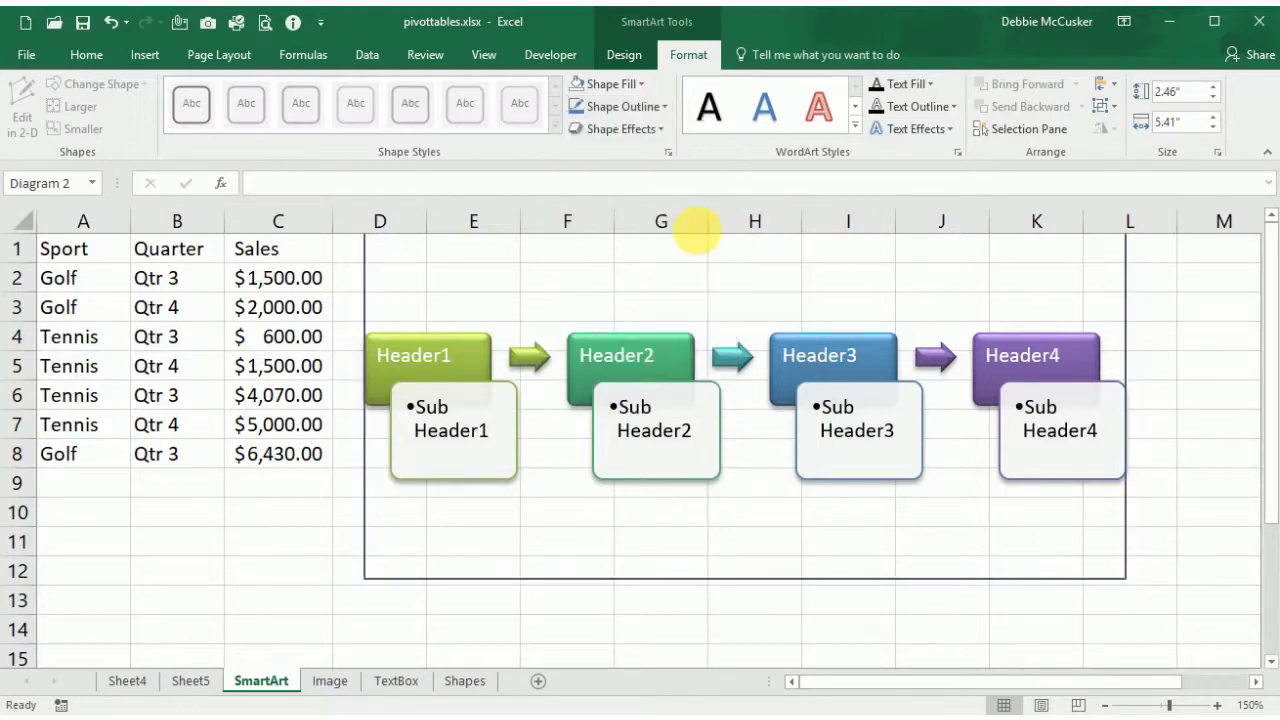
left_click(663, 107)
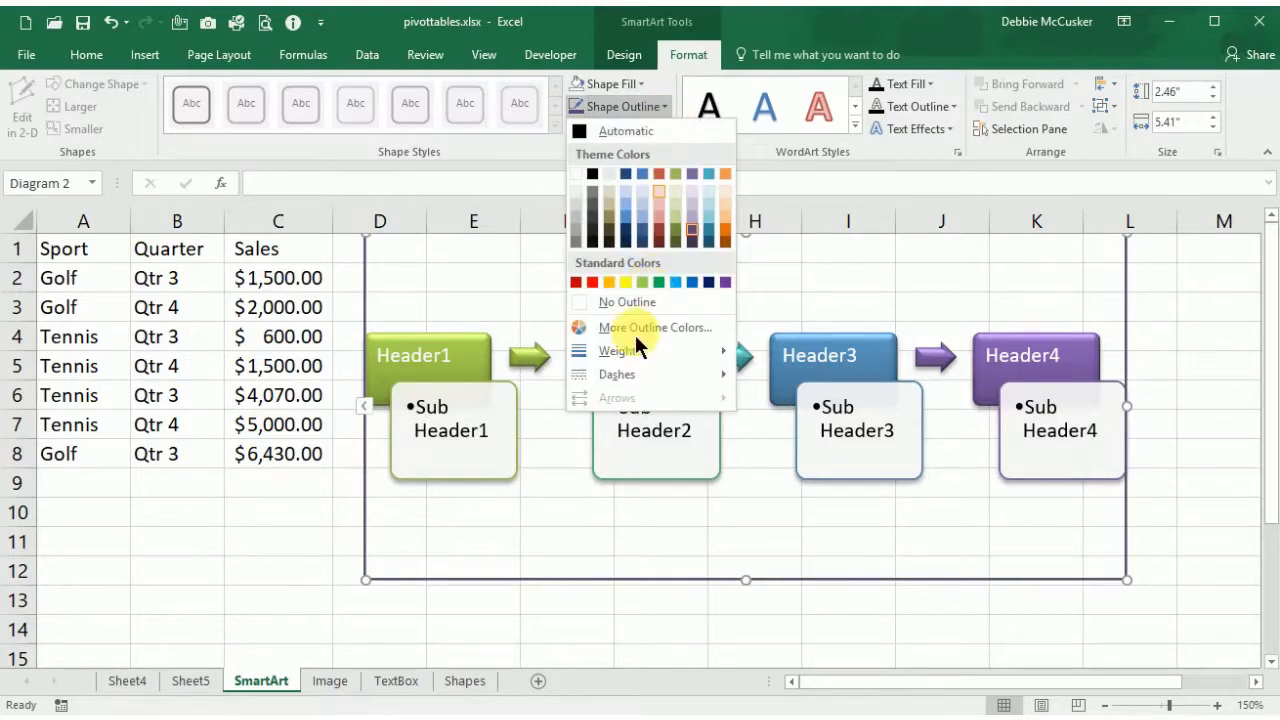
- Remove the frame outline and give the diagram text a dark grey style with a coloured outline
left_click(618, 302)
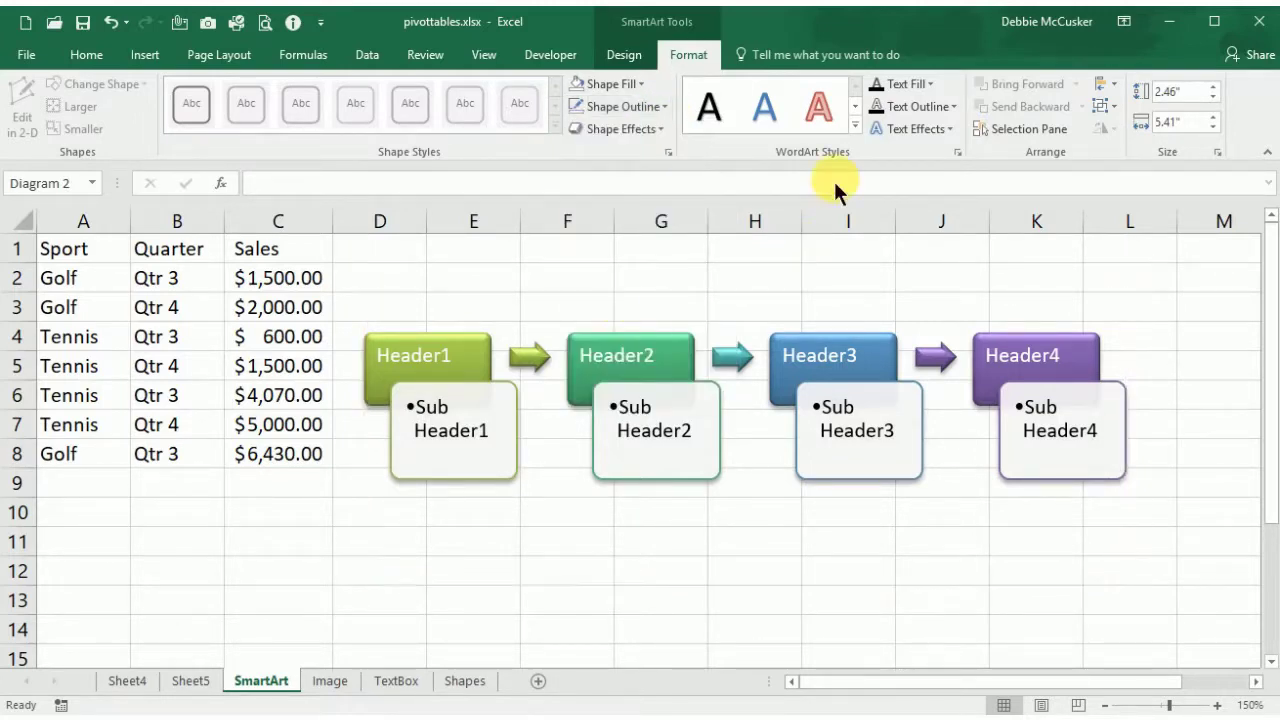
left_click(851, 108)
left_click(758, 117)
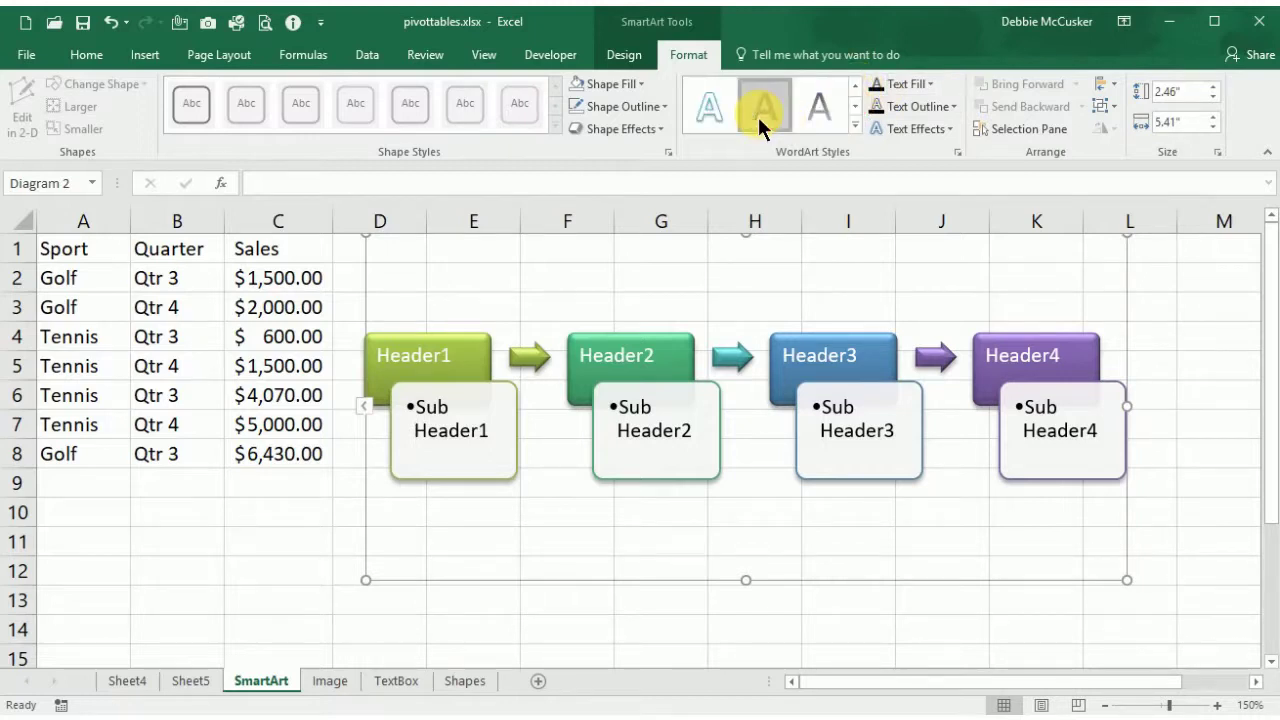
left_click(819, 107)
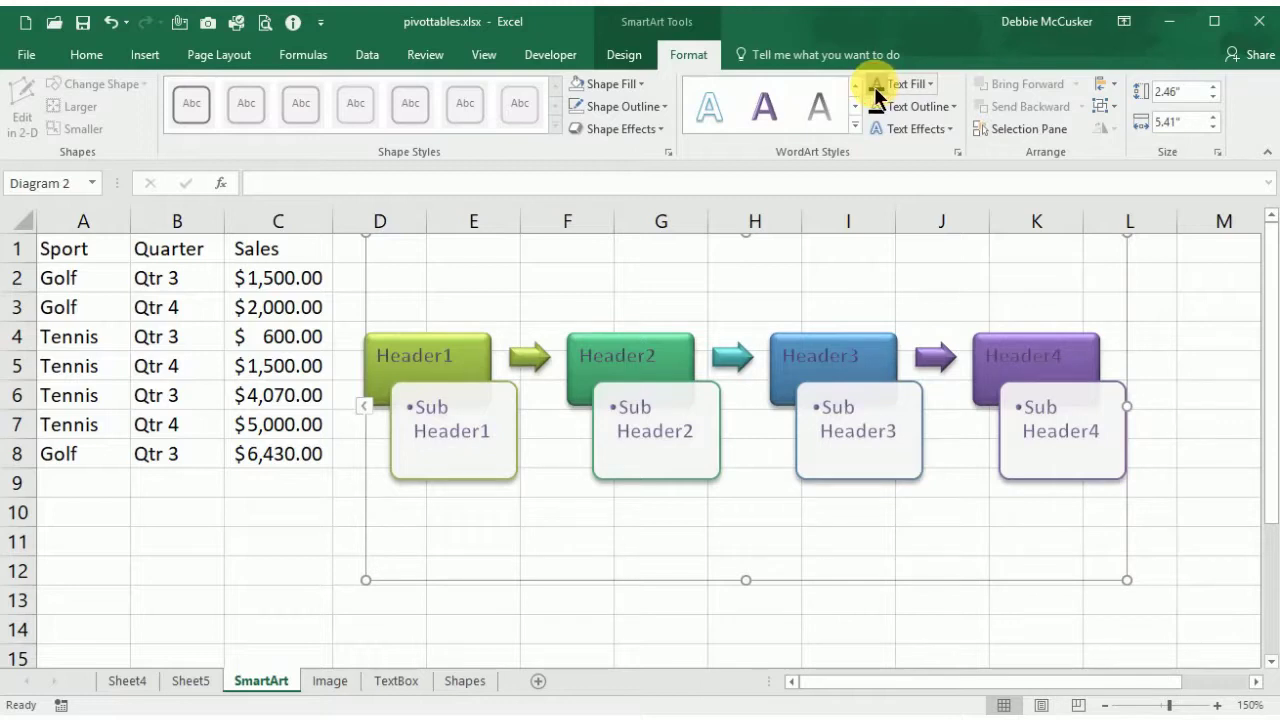
left_click(877, 90)
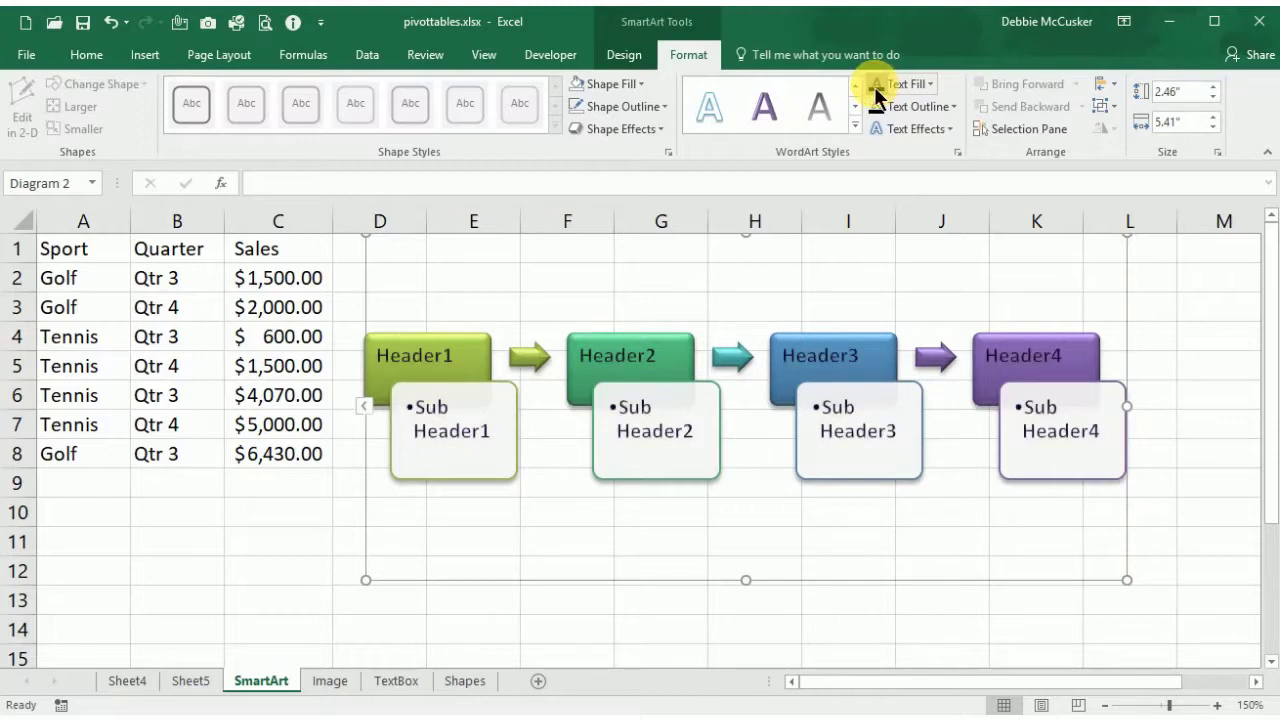
left_click(952, 108)
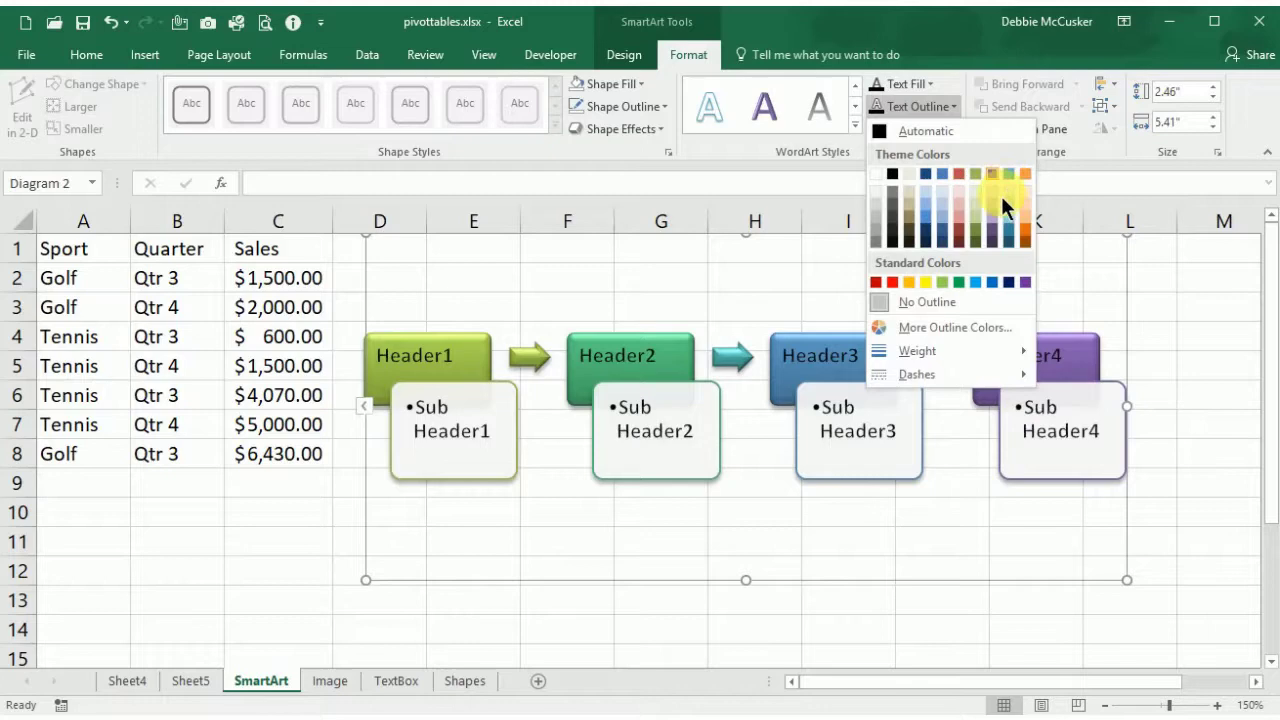
left_click(1009, 248)
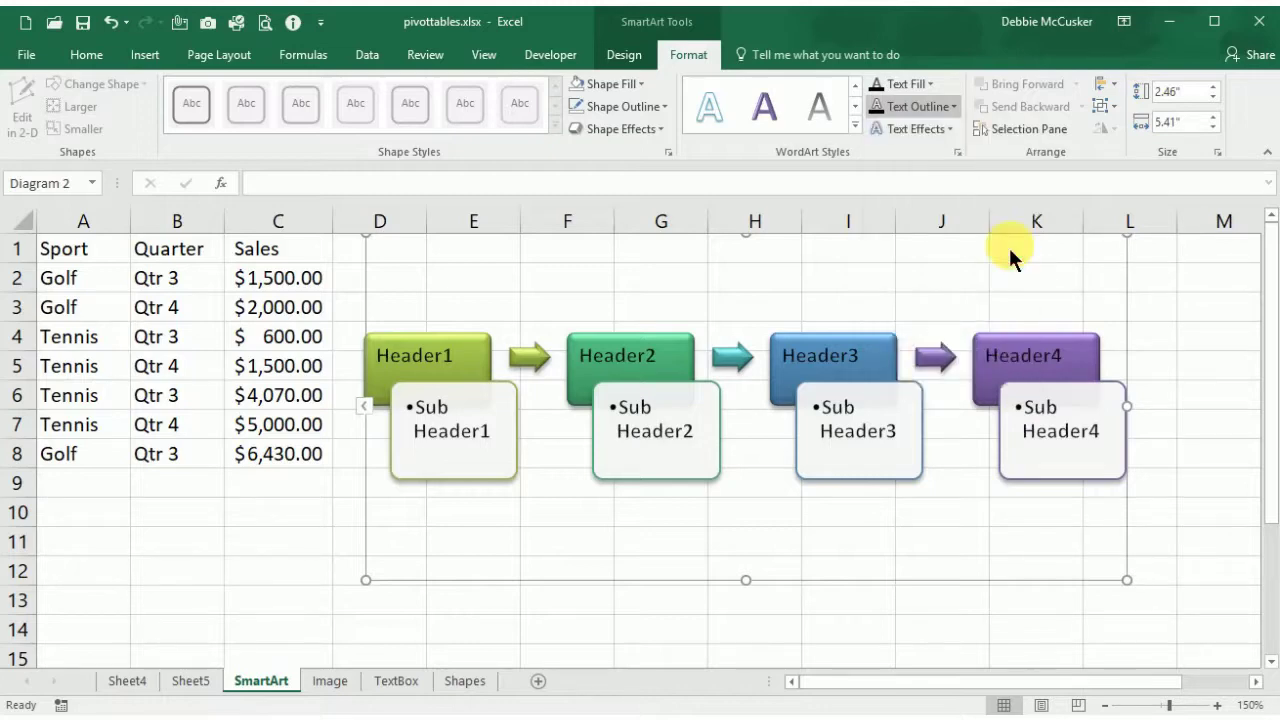
- Apply the first Reflection variation to the diagram text, keeping No Shadow
left_click(950, 128)
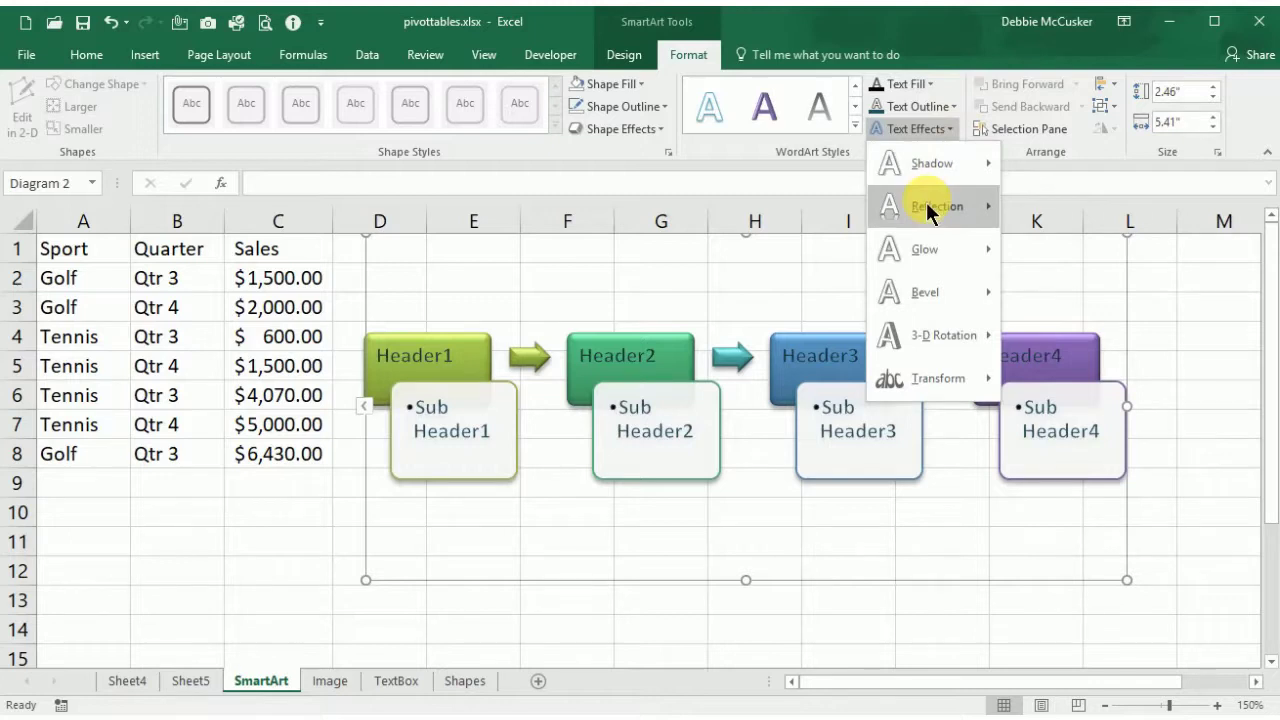
mouse_move(930, 212)
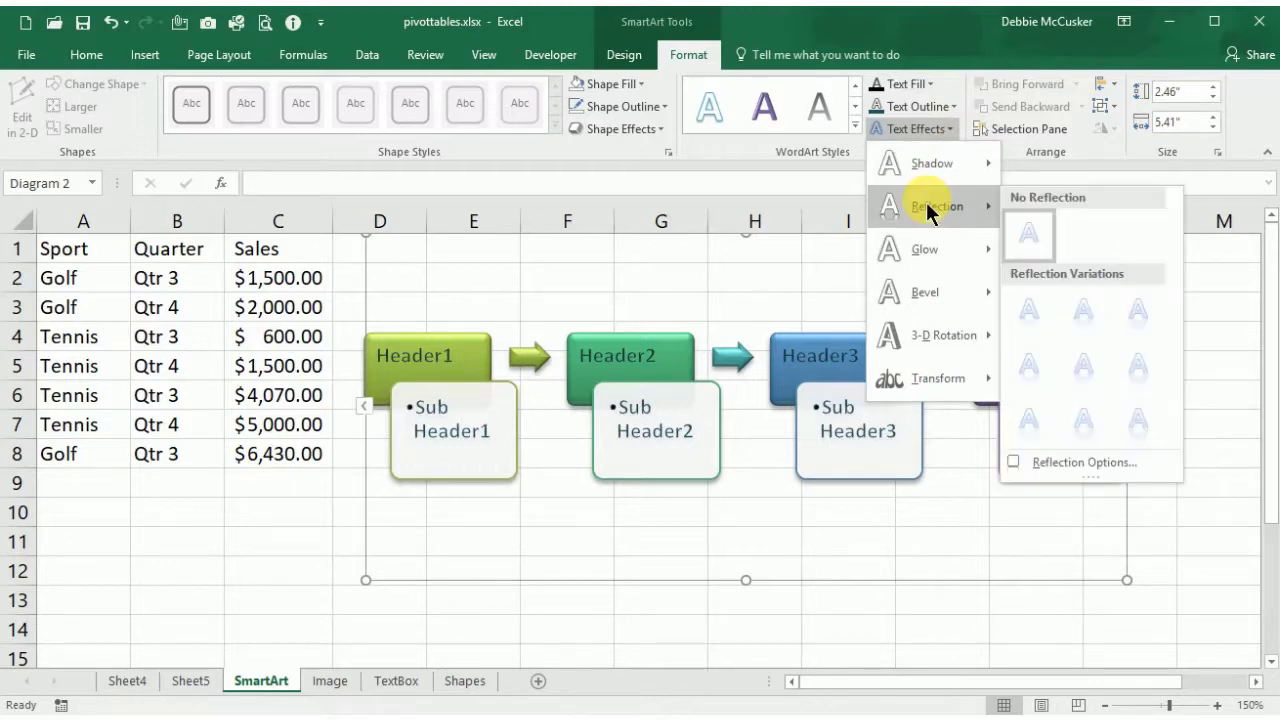
left_click(1036, 316)
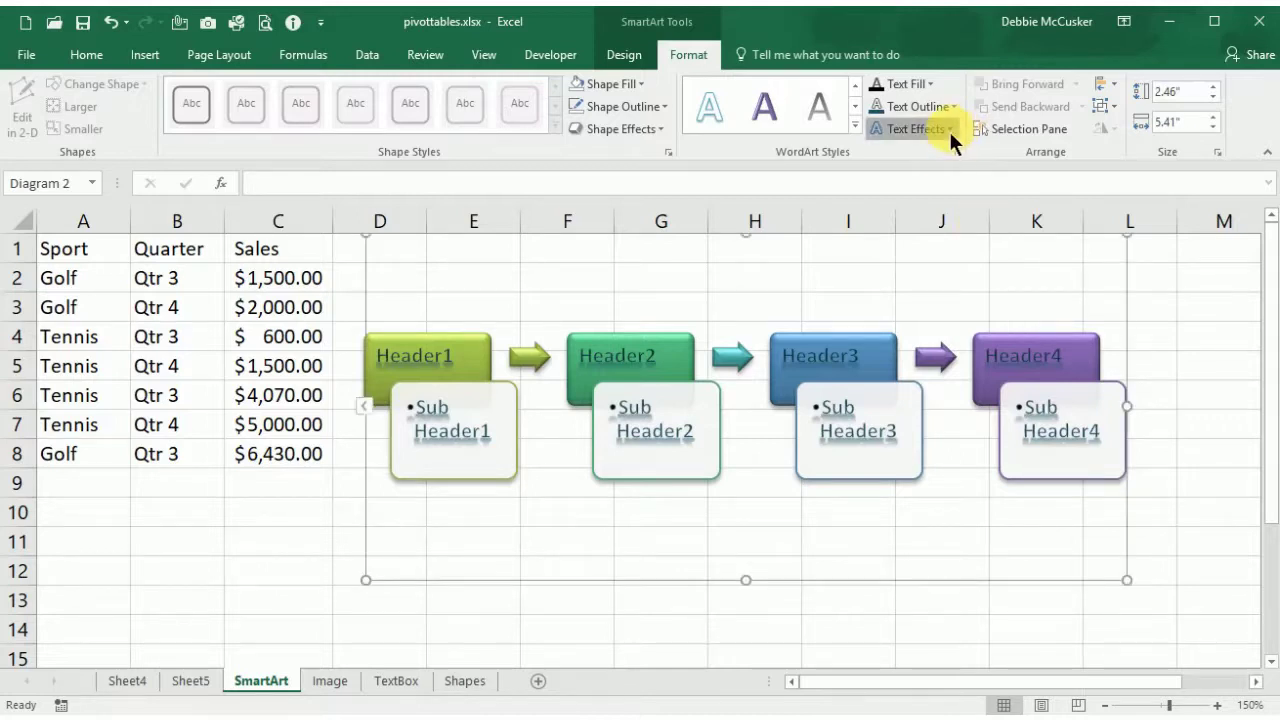
left_click(948, 130)
mouse_move(940, 166)
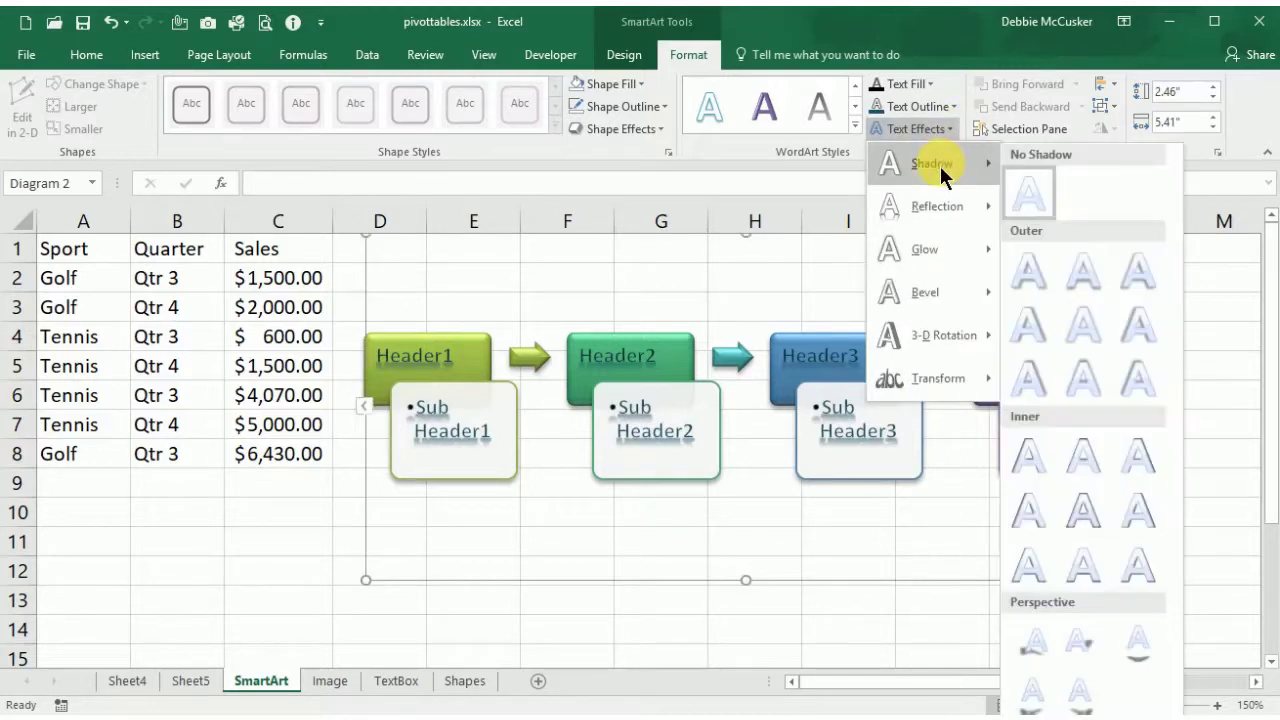
left_click(1018, 200)
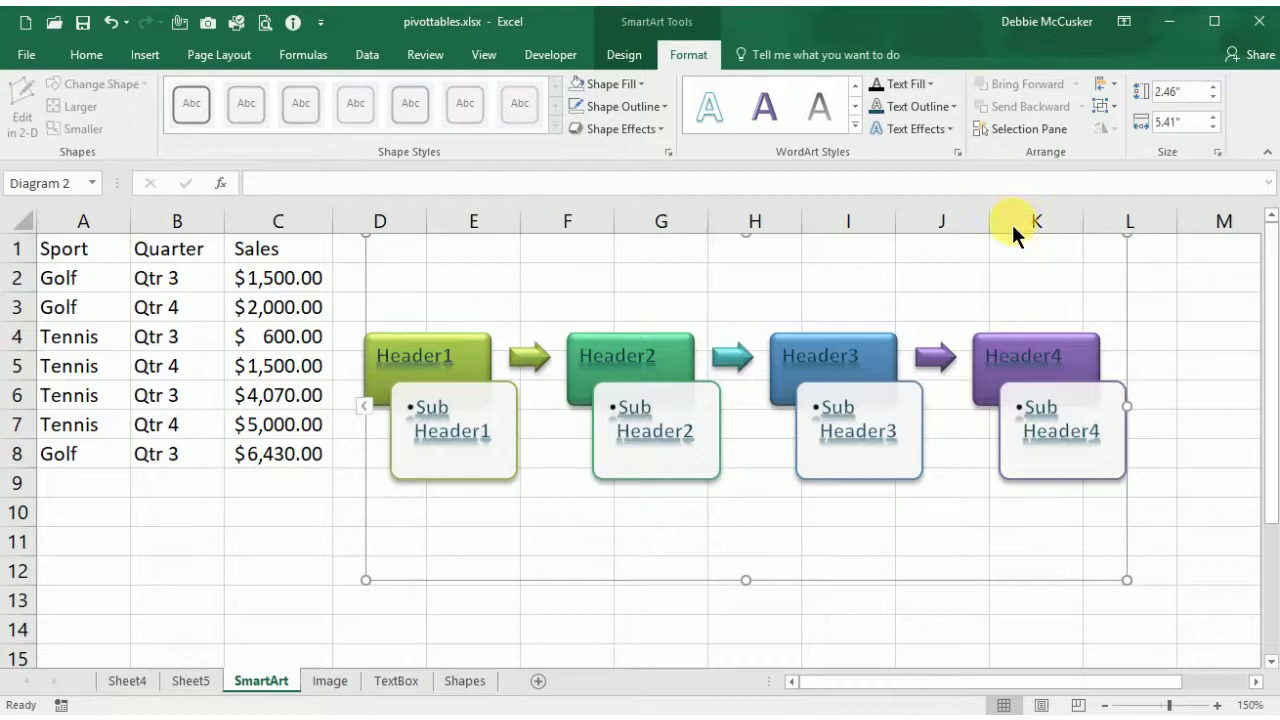
- Select the cardinal logo on the Image sheet and browse artistic effects and corrections unchanged
left_click(330, 681)
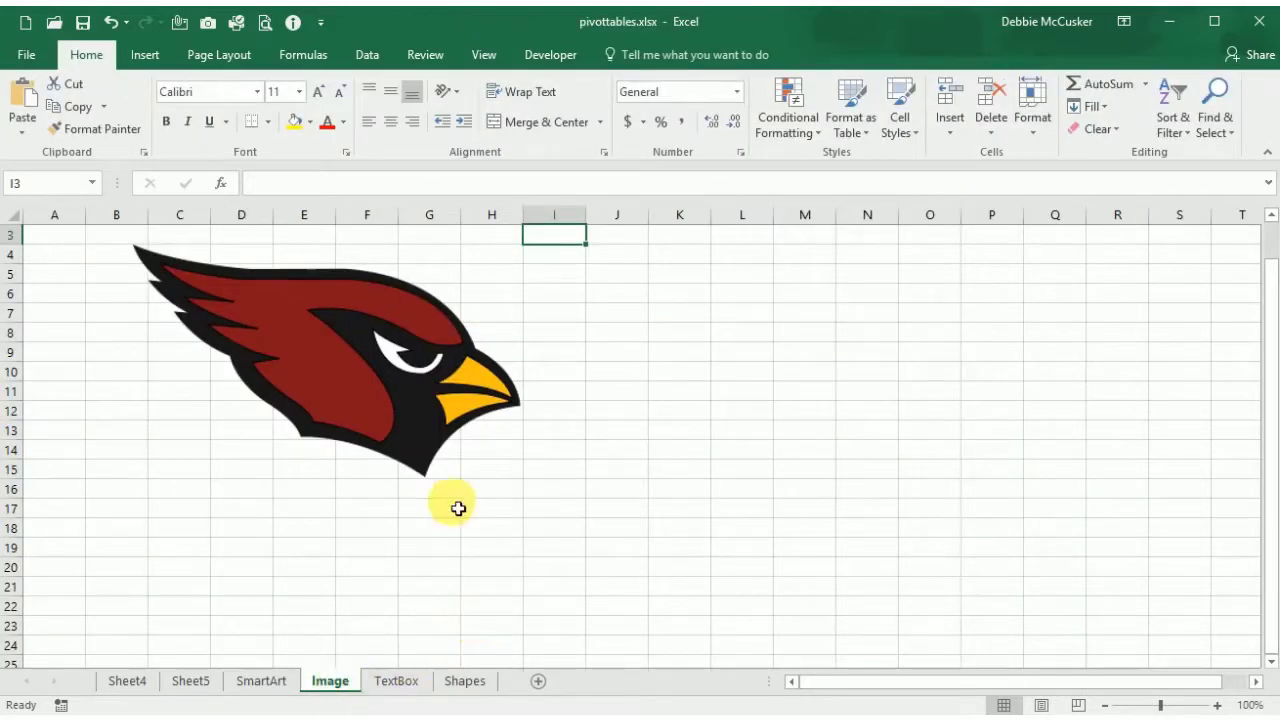
left_click(421, 403)
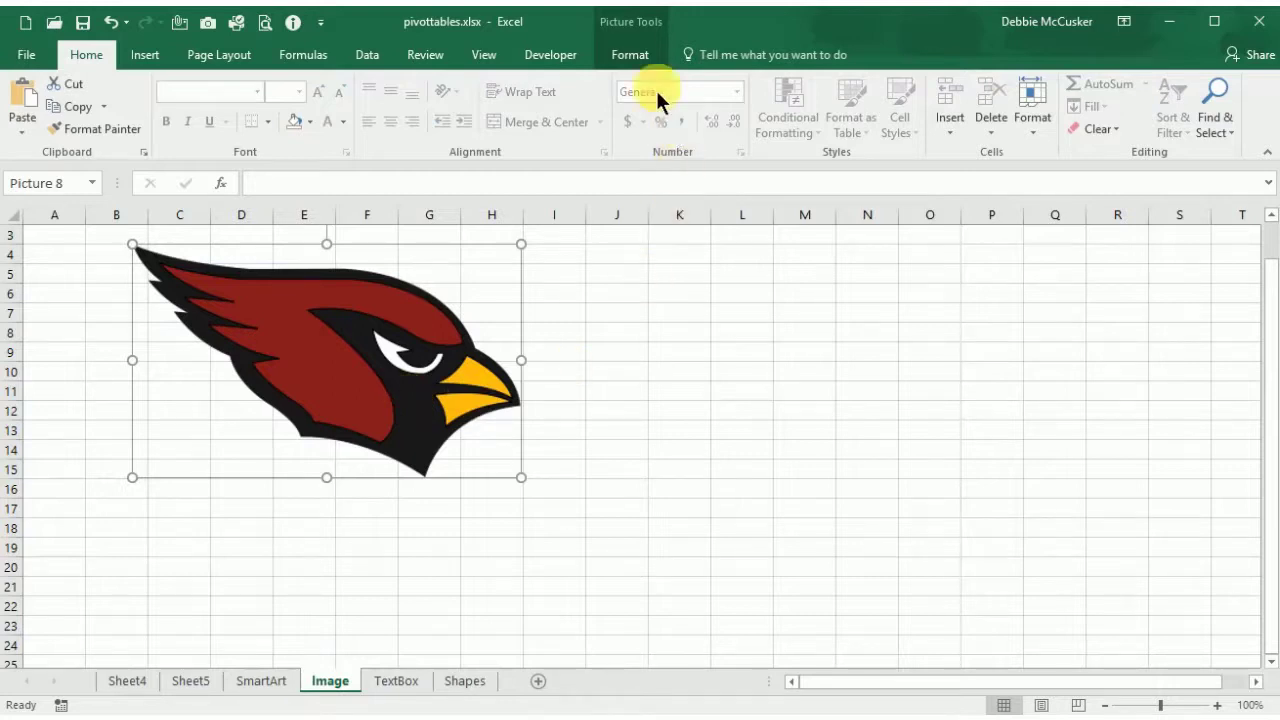
left_click(630, 54)
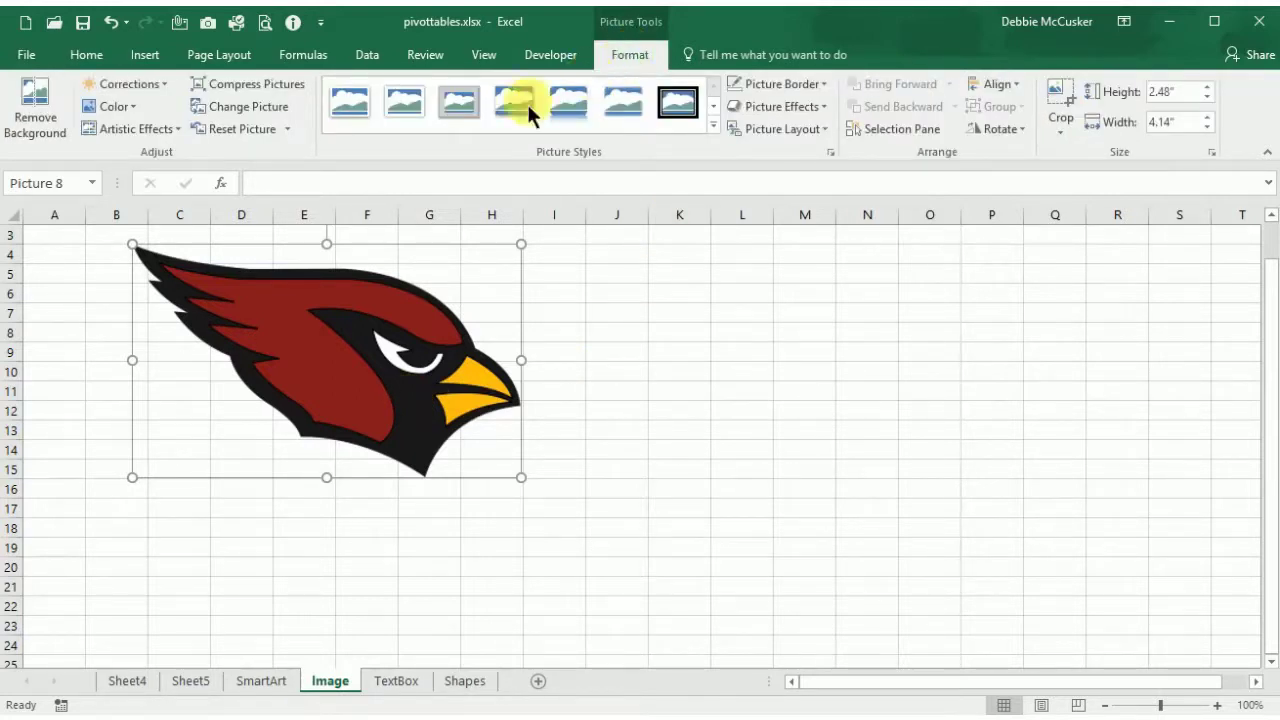
left_click(177, 129)
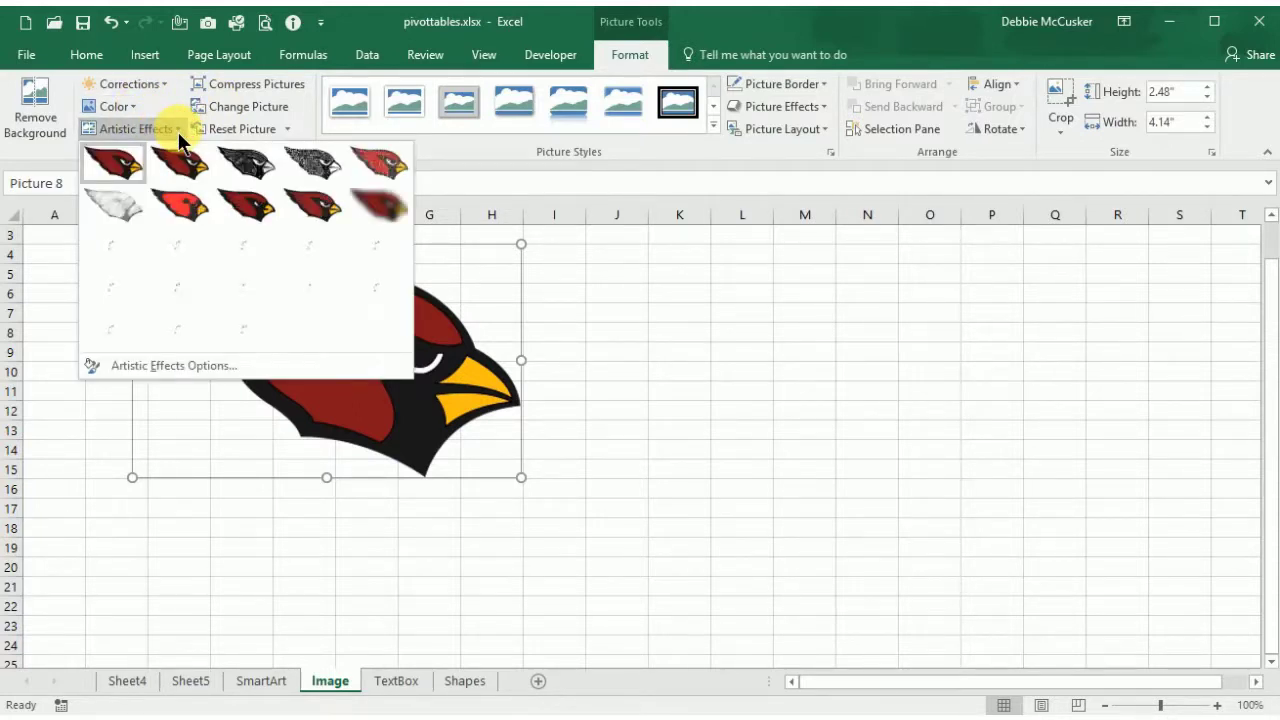
left_click(160, 84)
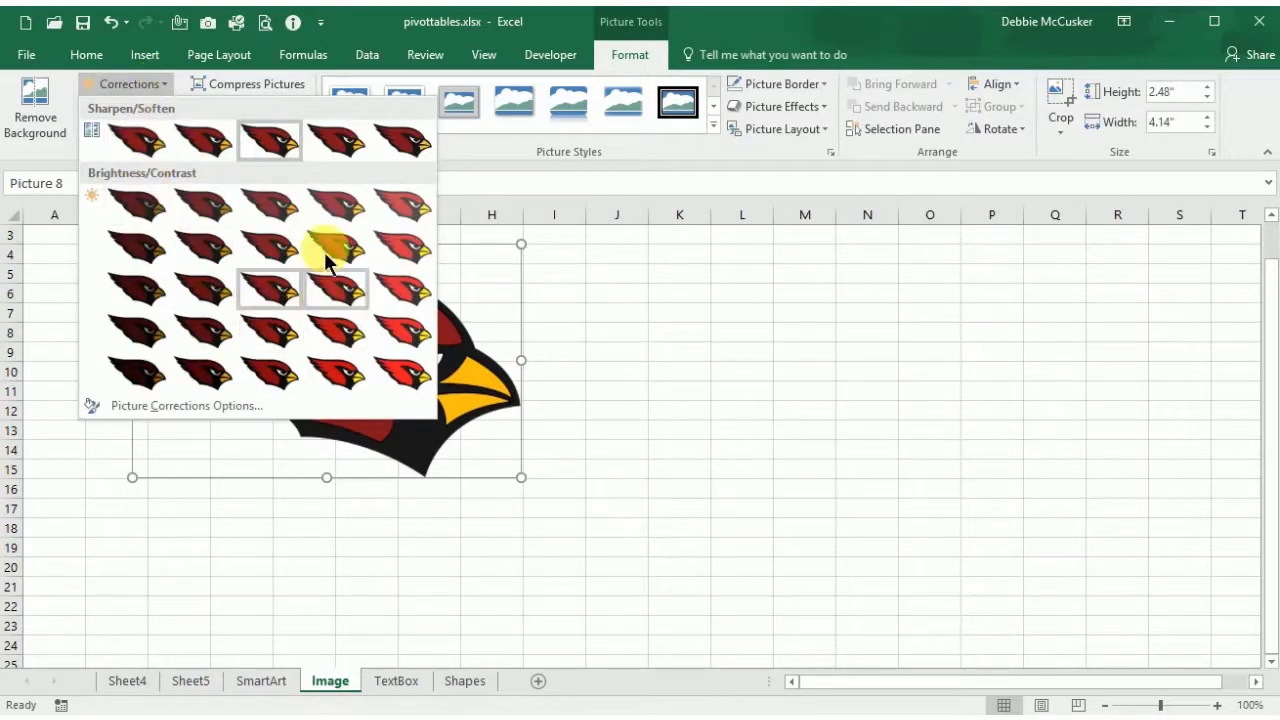
left_click(164, 85)
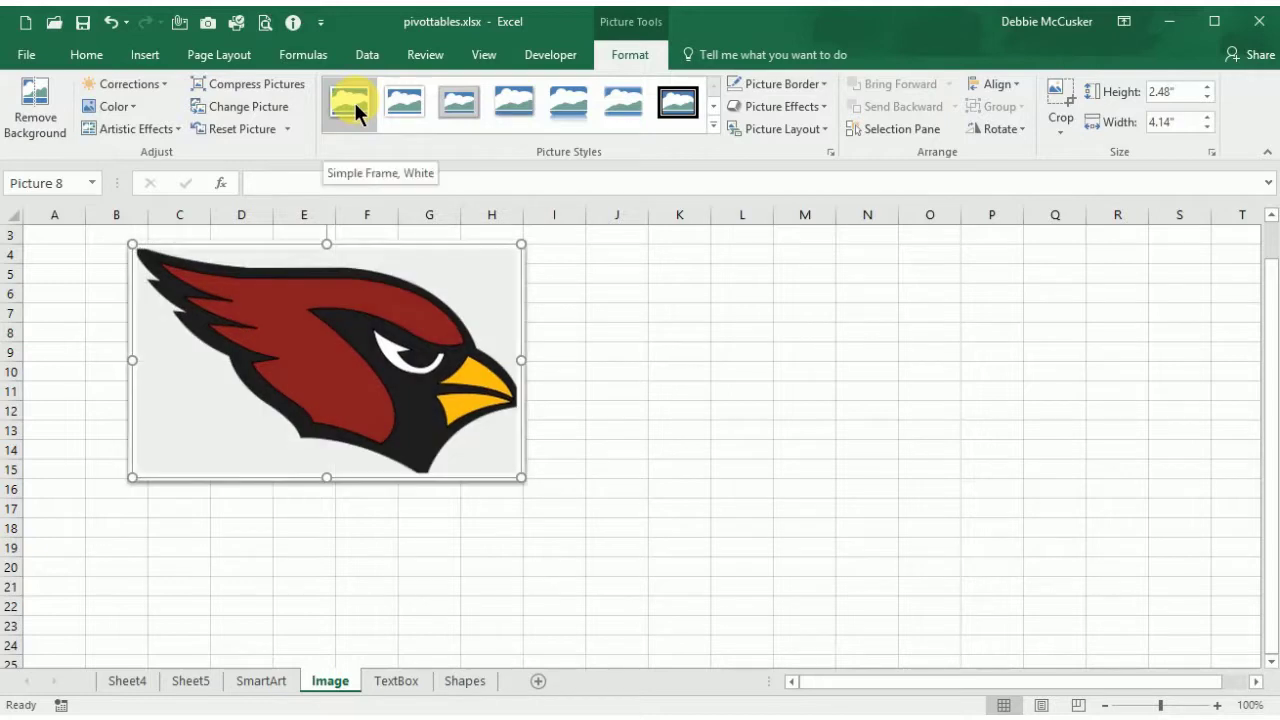
- Try a framed picture style, then apply the Preset 2 picture effect to the logo
left_click(455, 106)
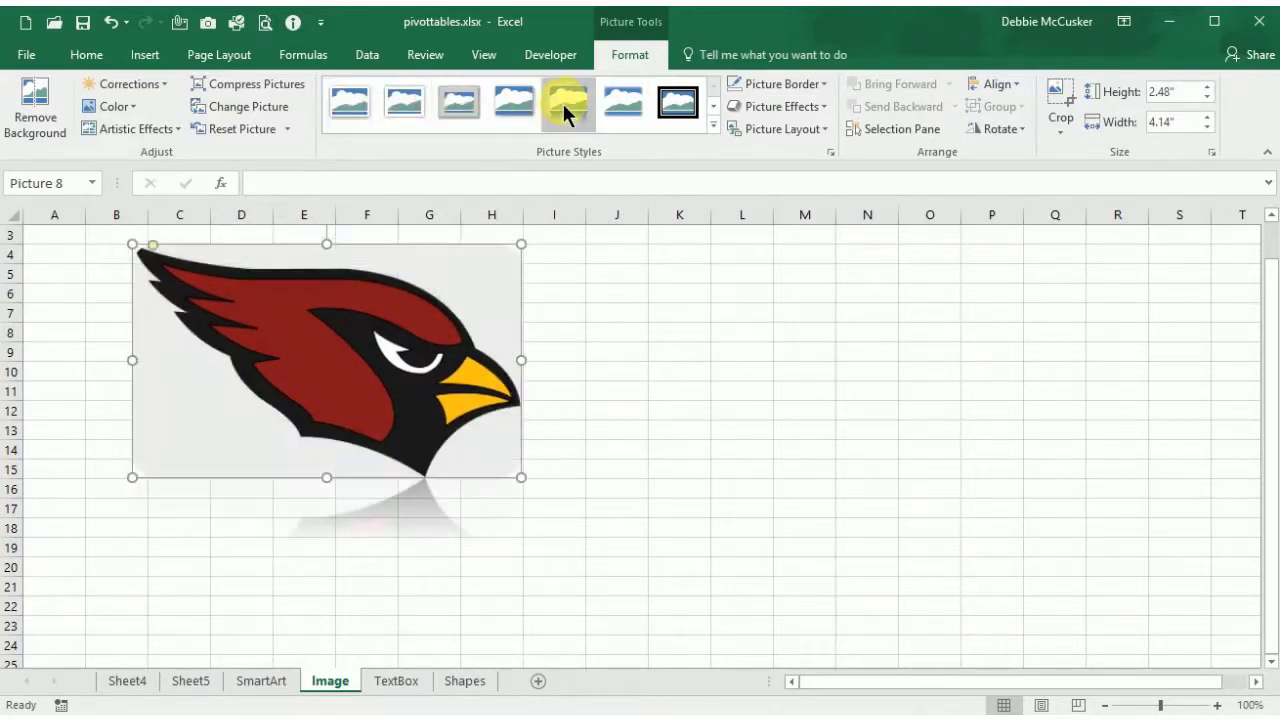
left_click(827, 84)
left_click(827, 84)
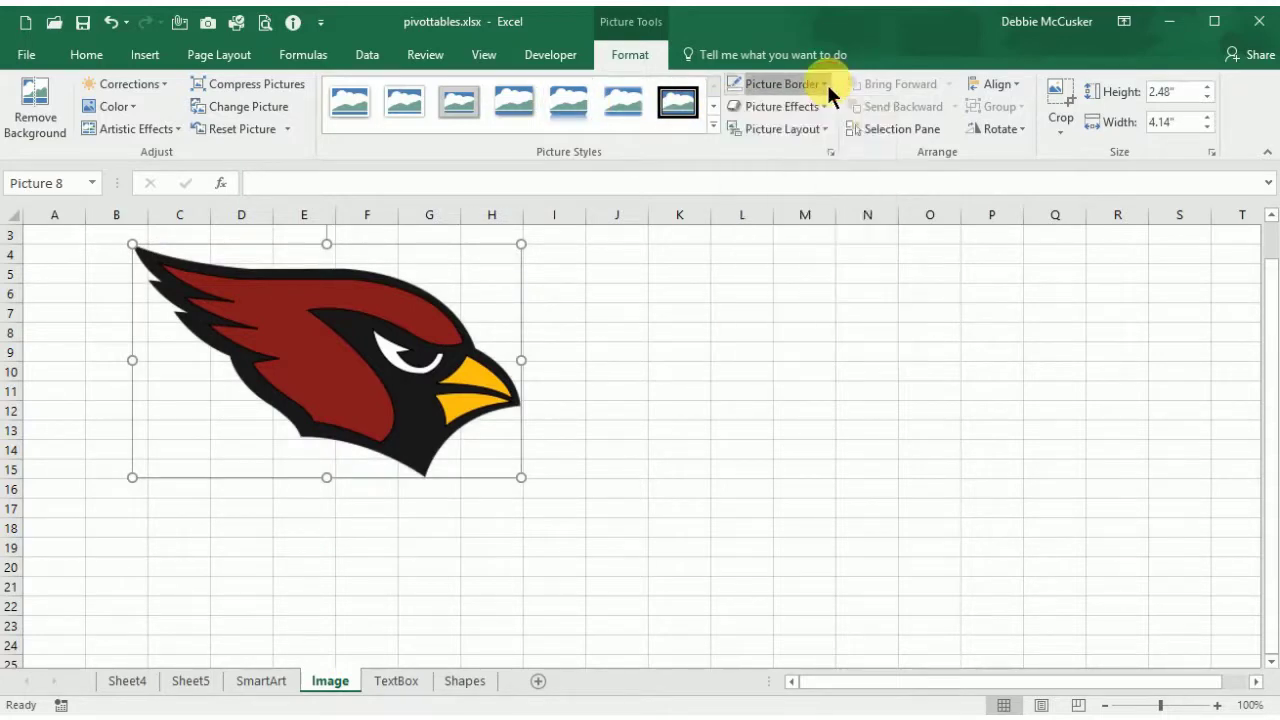
left_click(824, 106)
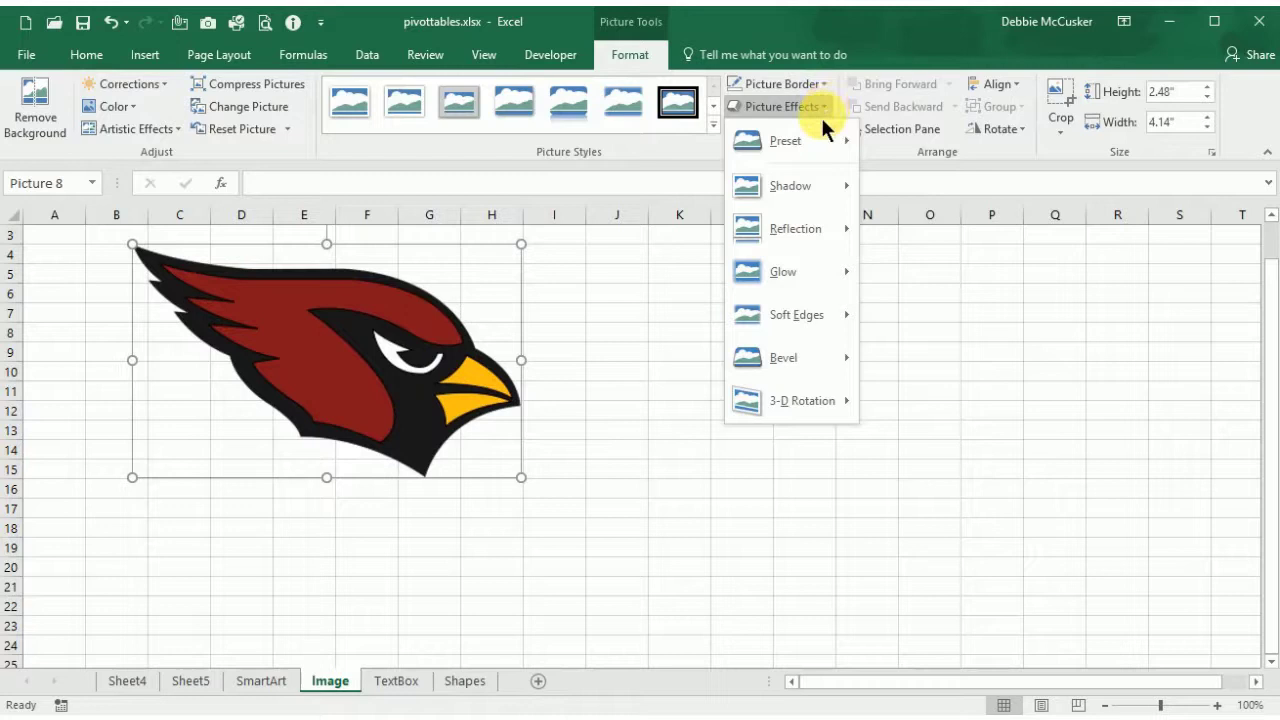
mouse_move(820, 145)
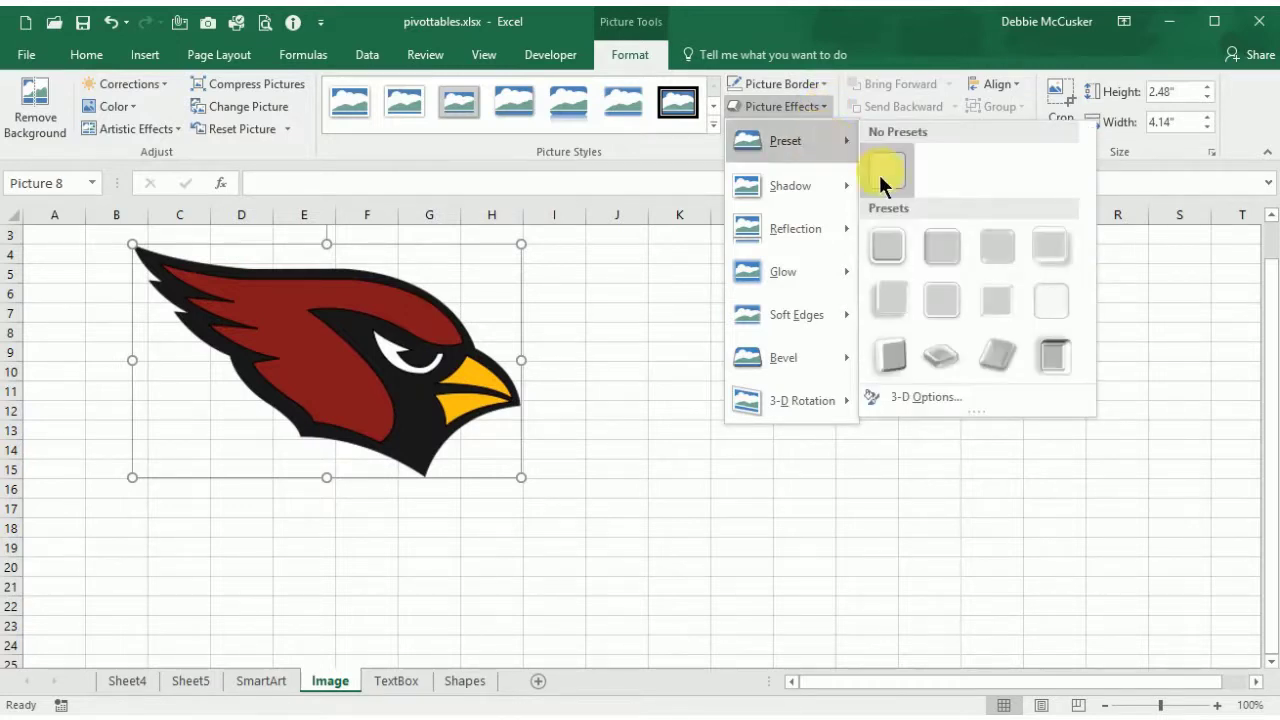
left_click(940, 253)
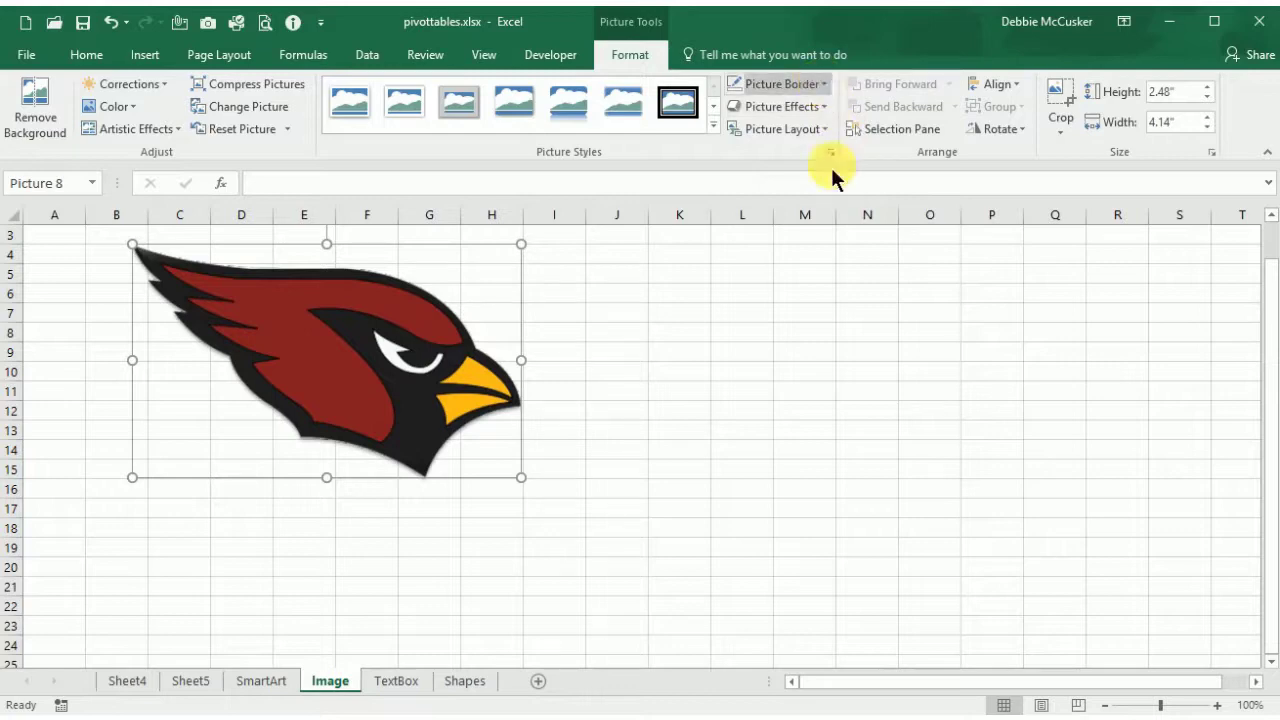
- On the TextBox sheet, apply the reddish-outlined third shape style to the text box
left_click(388, 684)
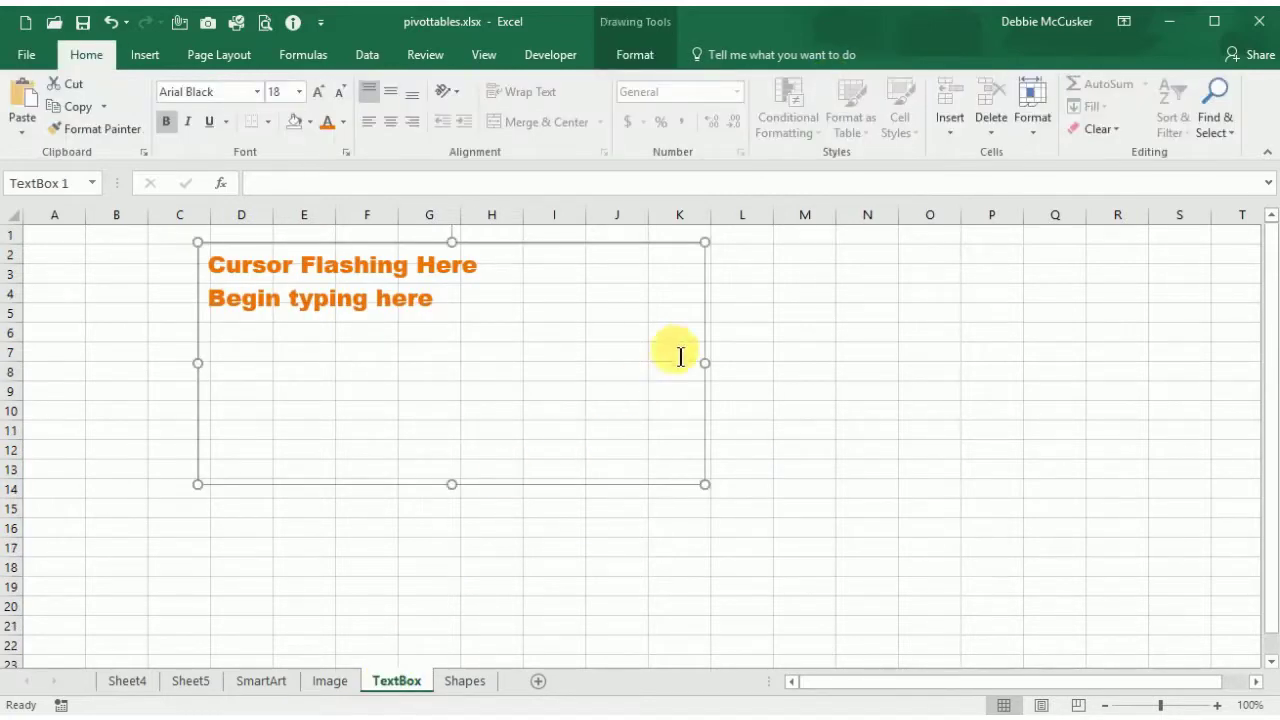
left_click(626, 57)
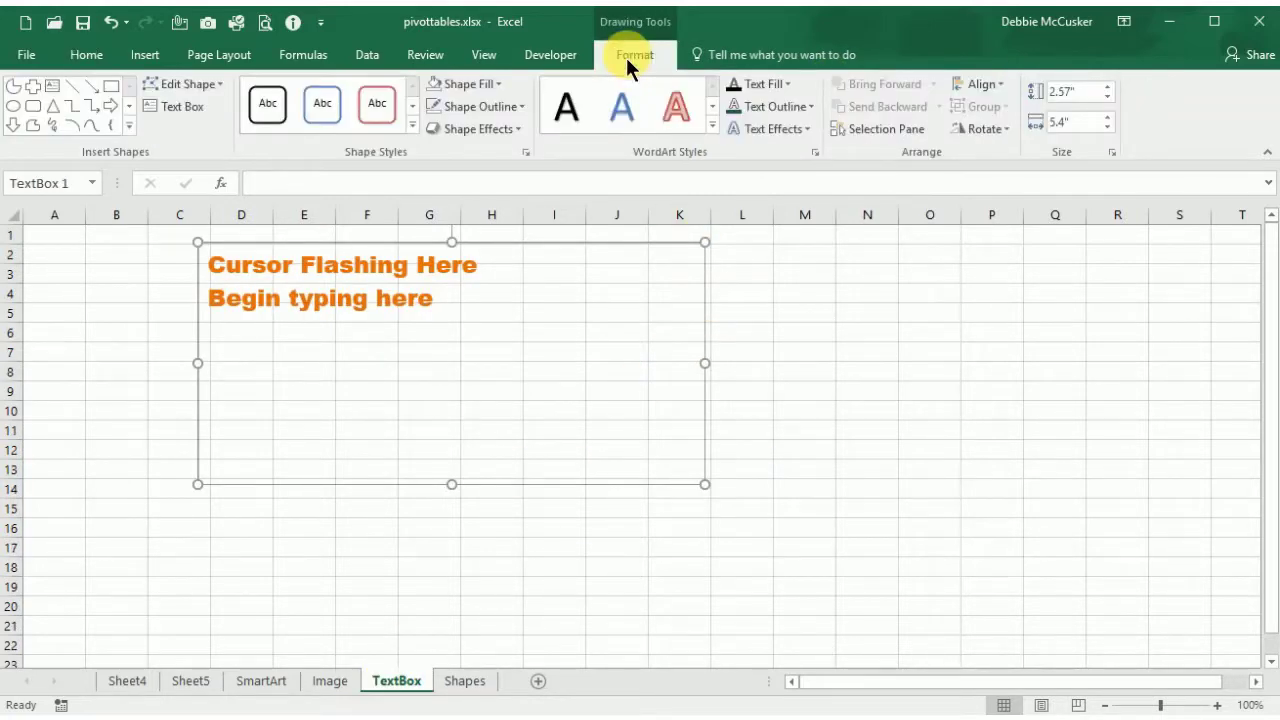
left_click(385, 104)
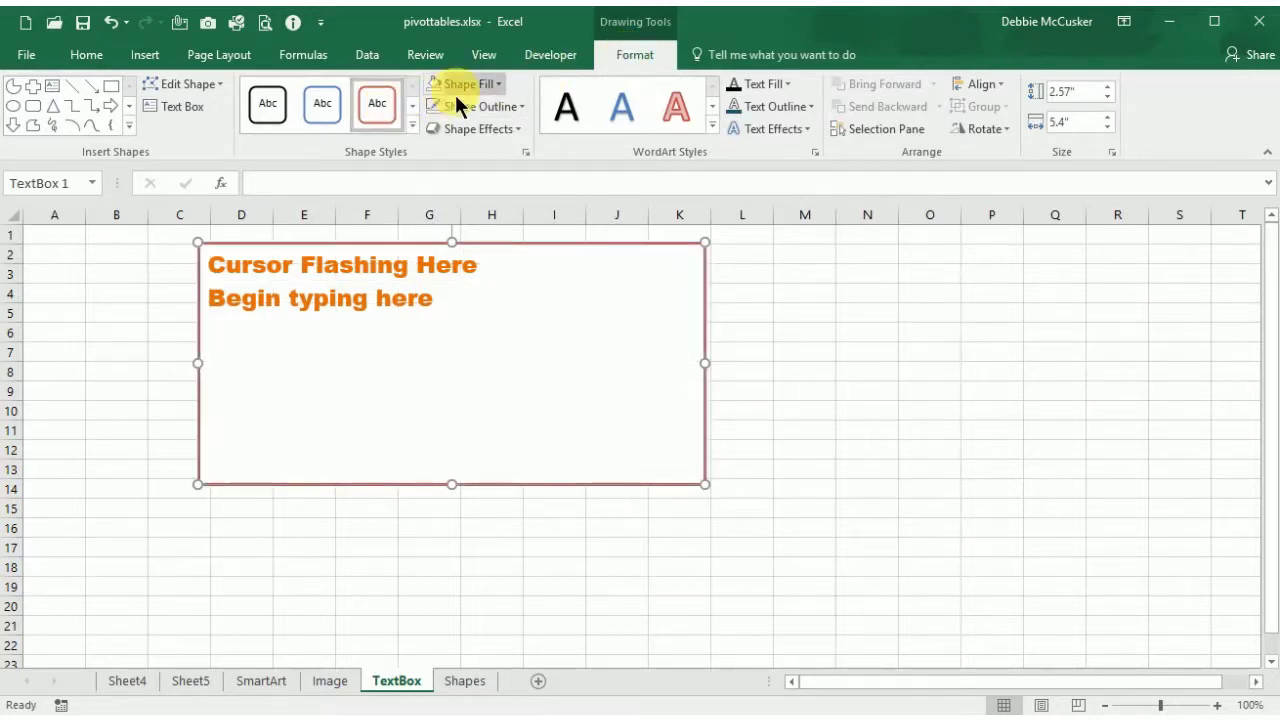
left_click(223, 86)
left_click(227, 90)
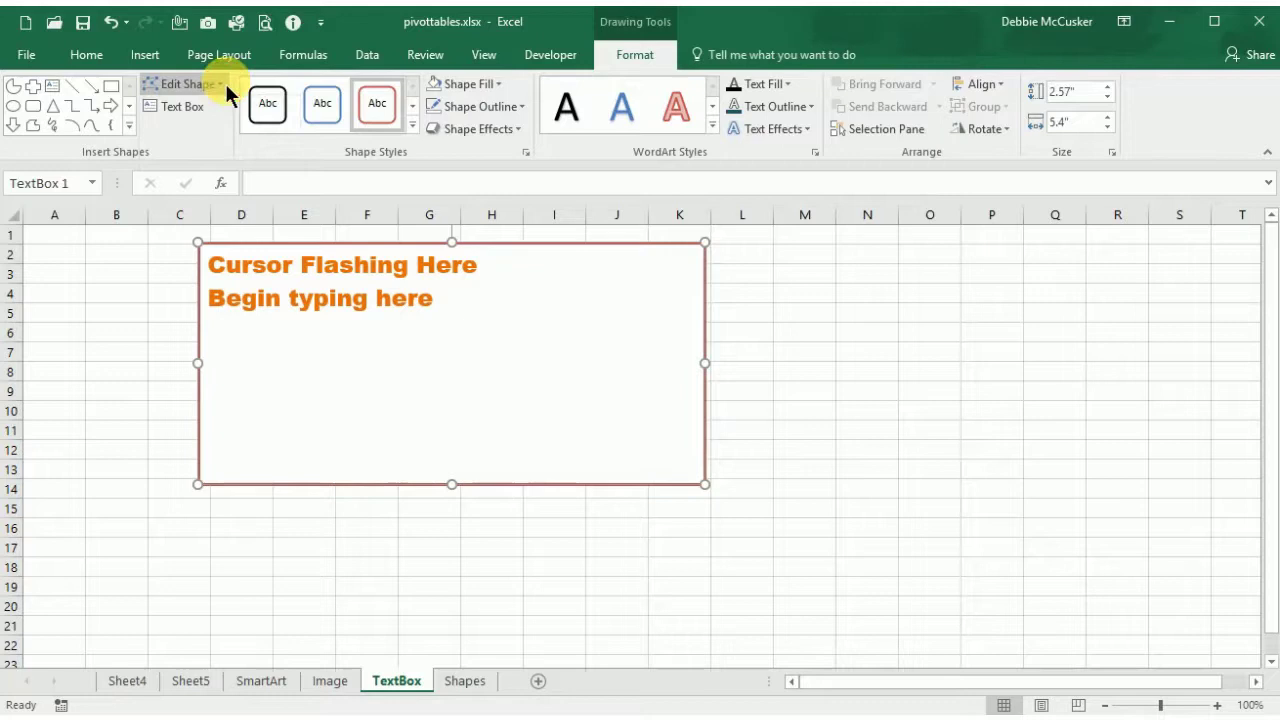
- Fill the text box olive green, apply a solid blue WordArt style and dark blue text
left_click(494, 86)
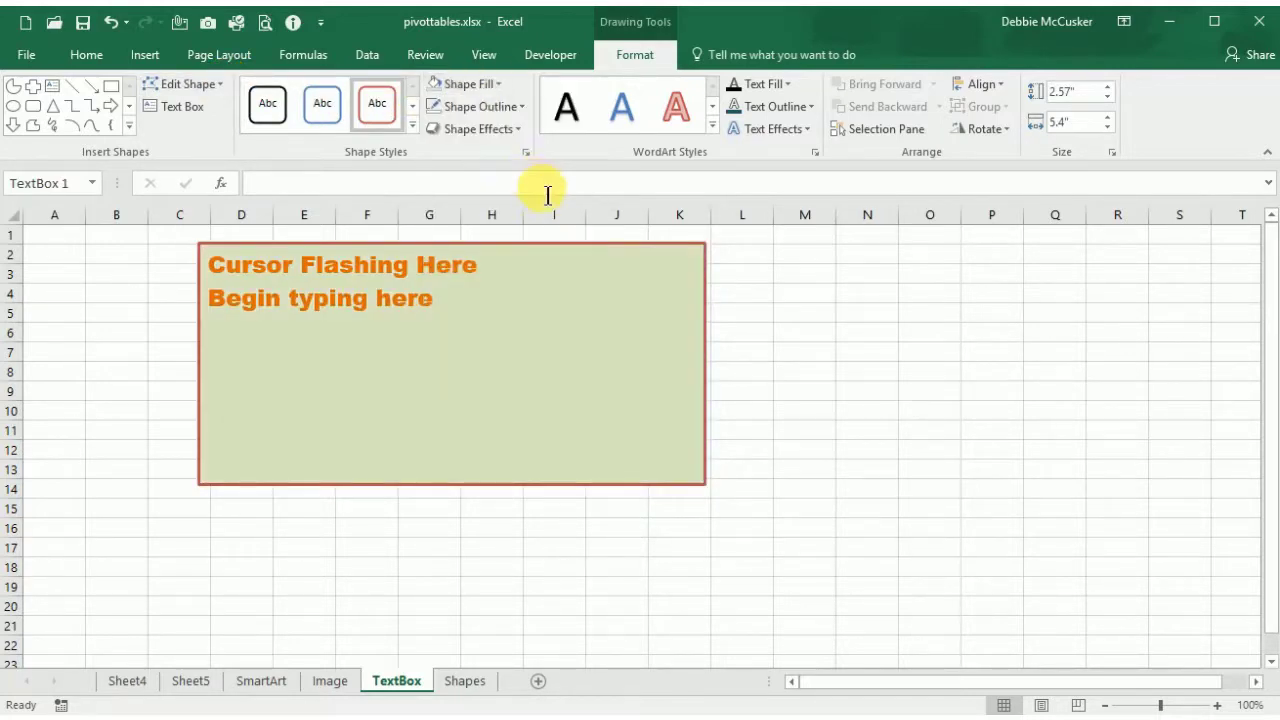
left_click(533, 183)
left_click(678, 110)
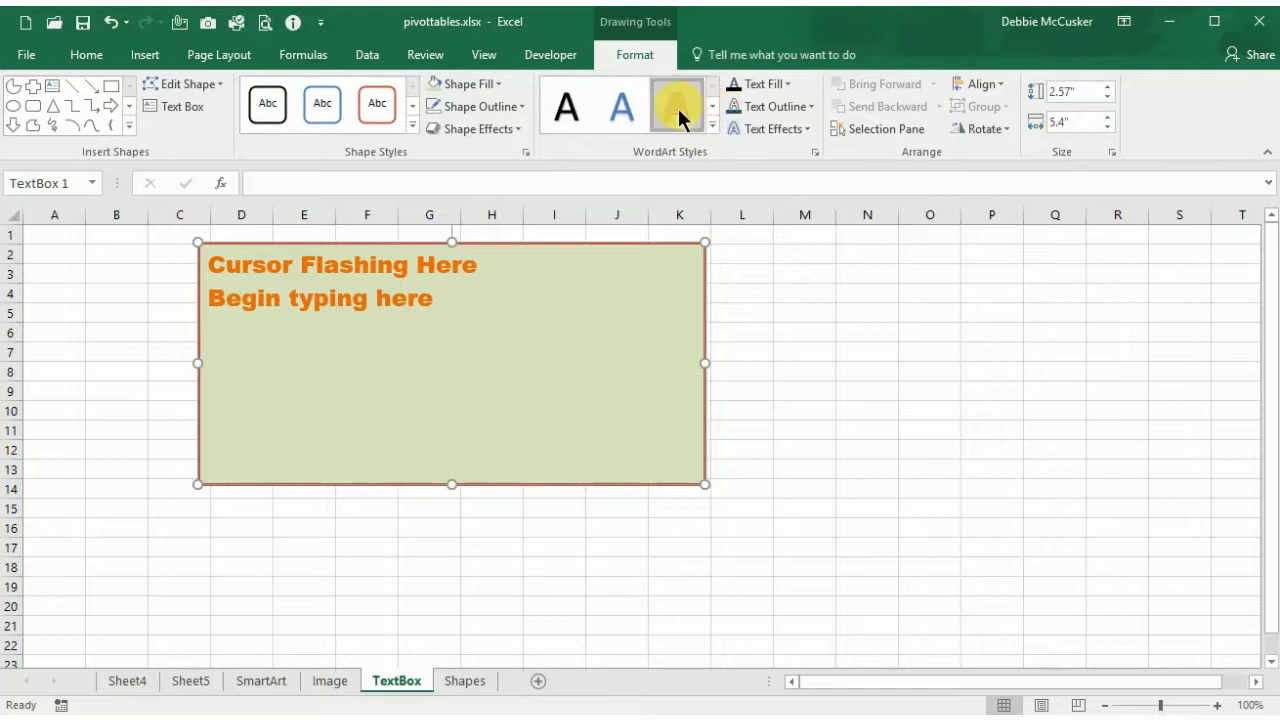
left_click(628, 108)
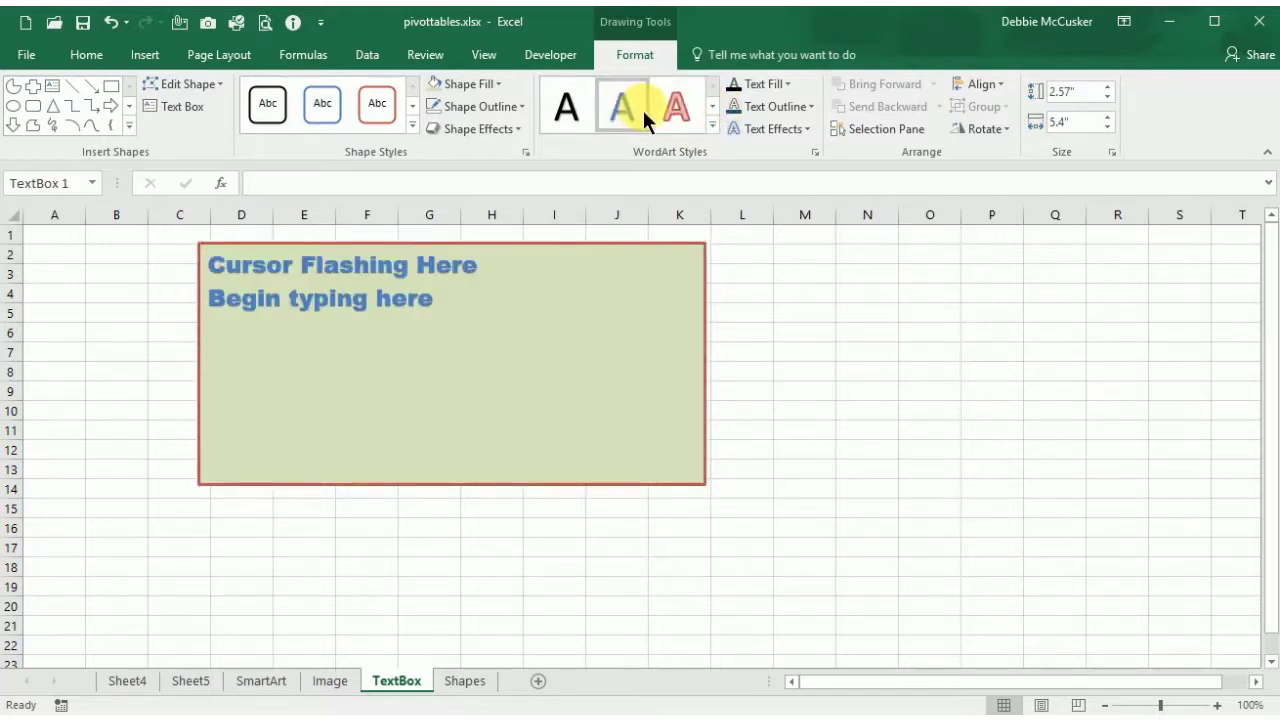
left_click(788, 85)
left_click(783, 151)
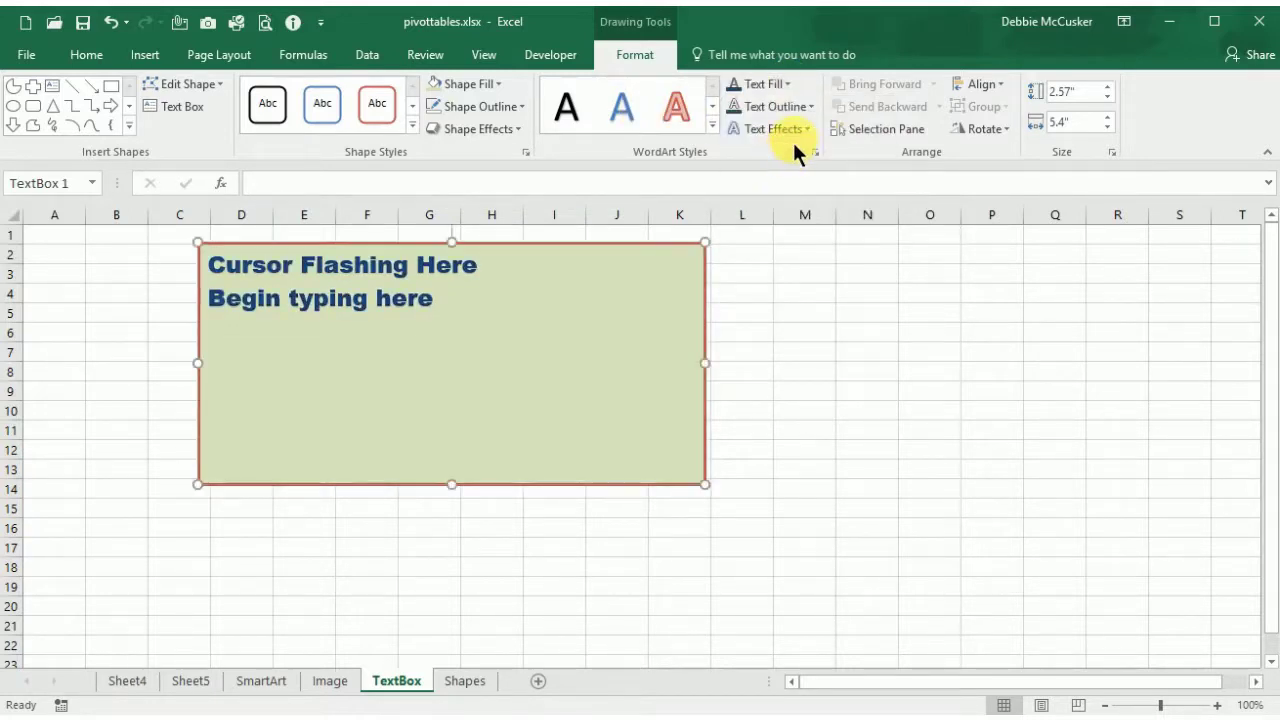
left_click(804, 130)
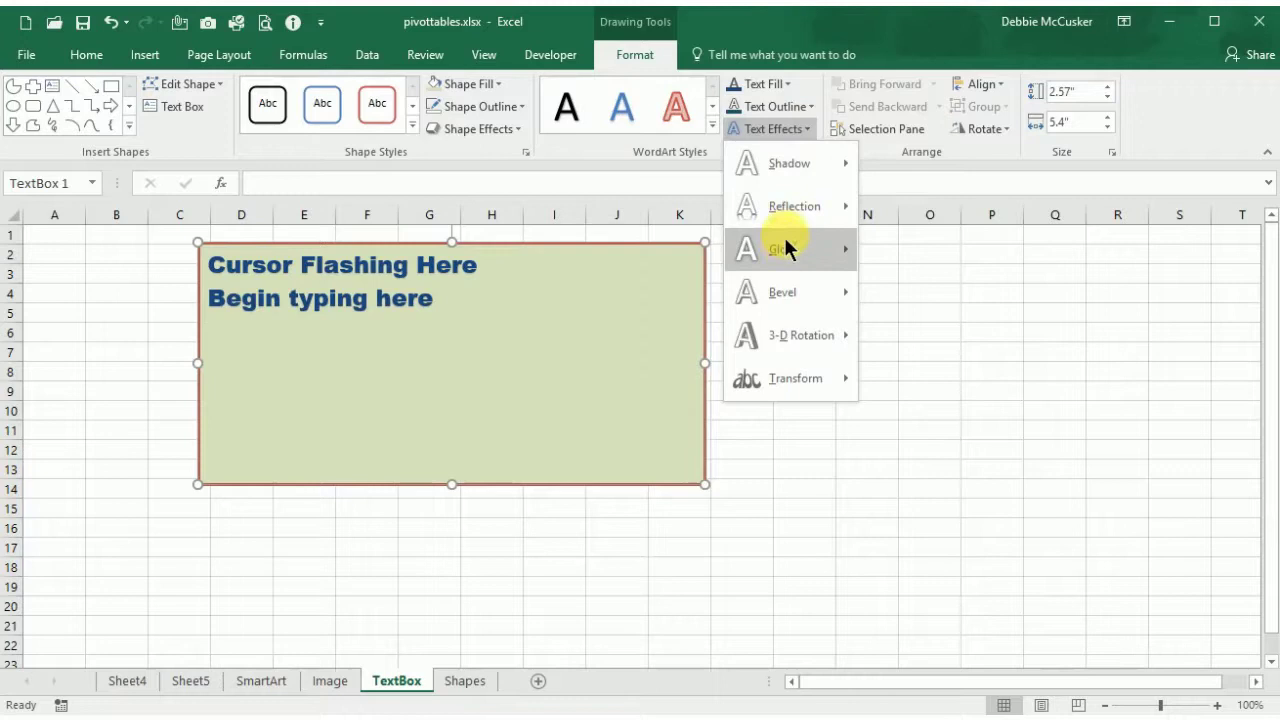
- Apply the second Bevel preset to the text box's dark blue text
mouse_move(775, 290)
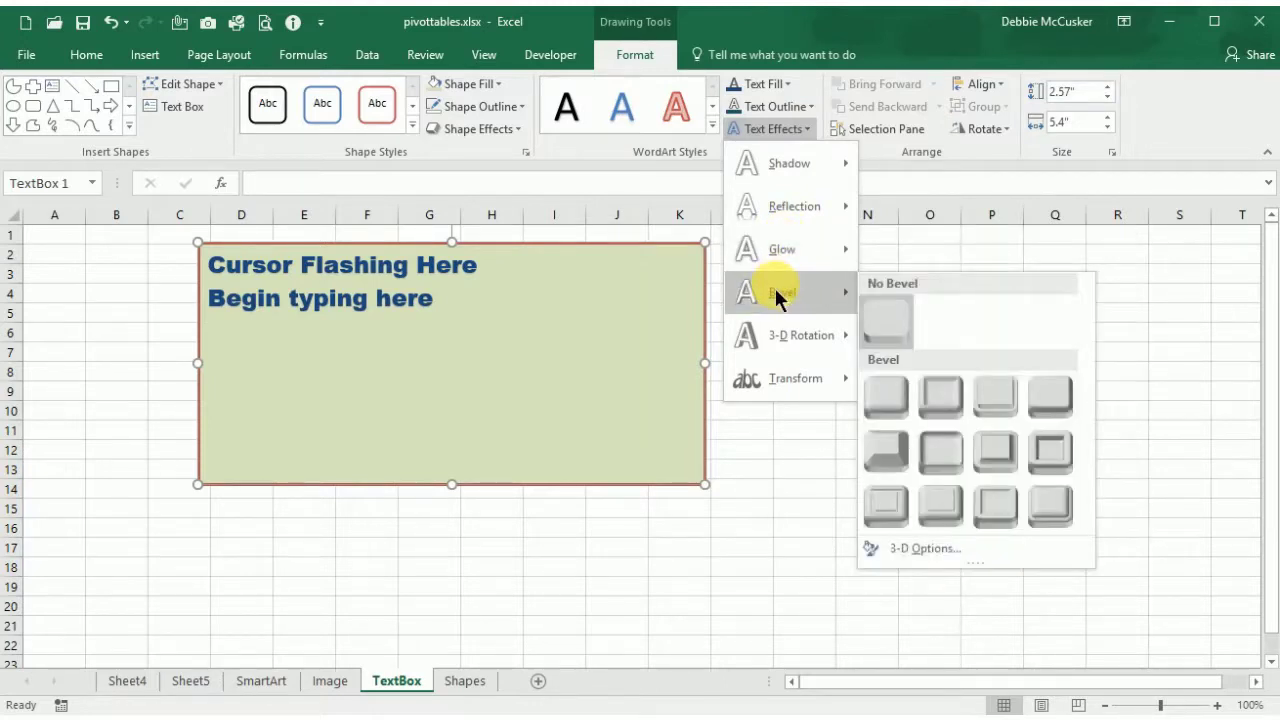
left_click(934, 398)
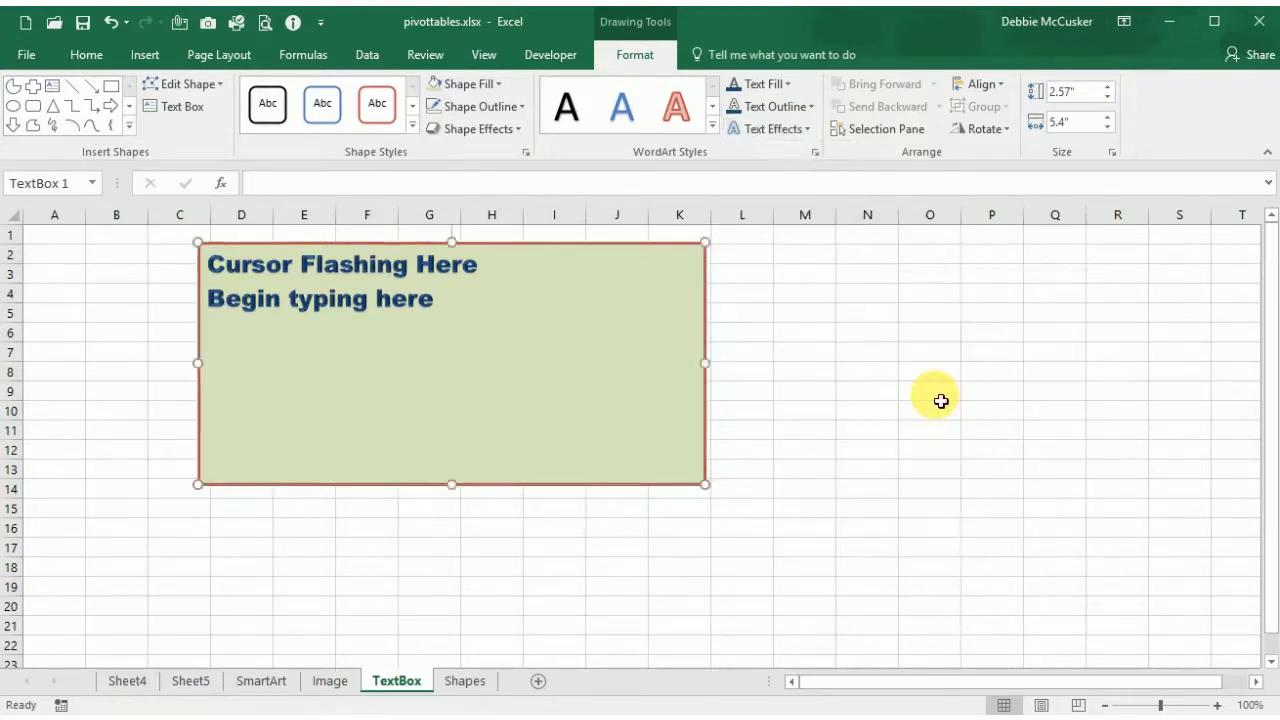